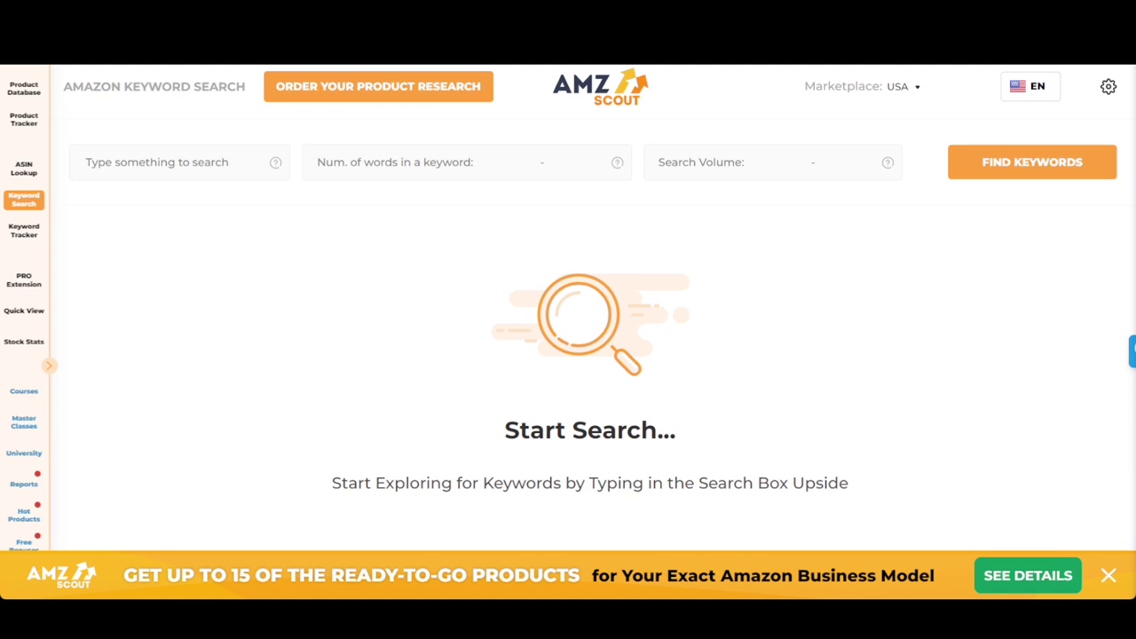
# - Run an AMZScout keyword search for the seed word 'mom'
pyautogui.click(86, 162)
pyautogui.write('mom')
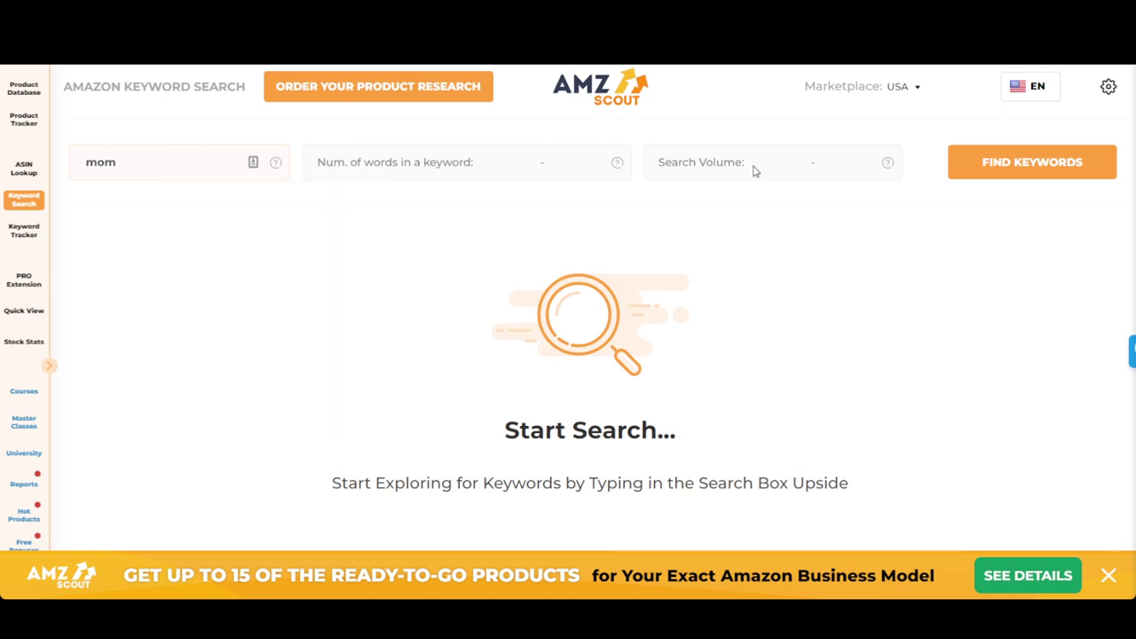
pyautogui.moveTo(891, 164)
pyautogui.click(1035, 169)
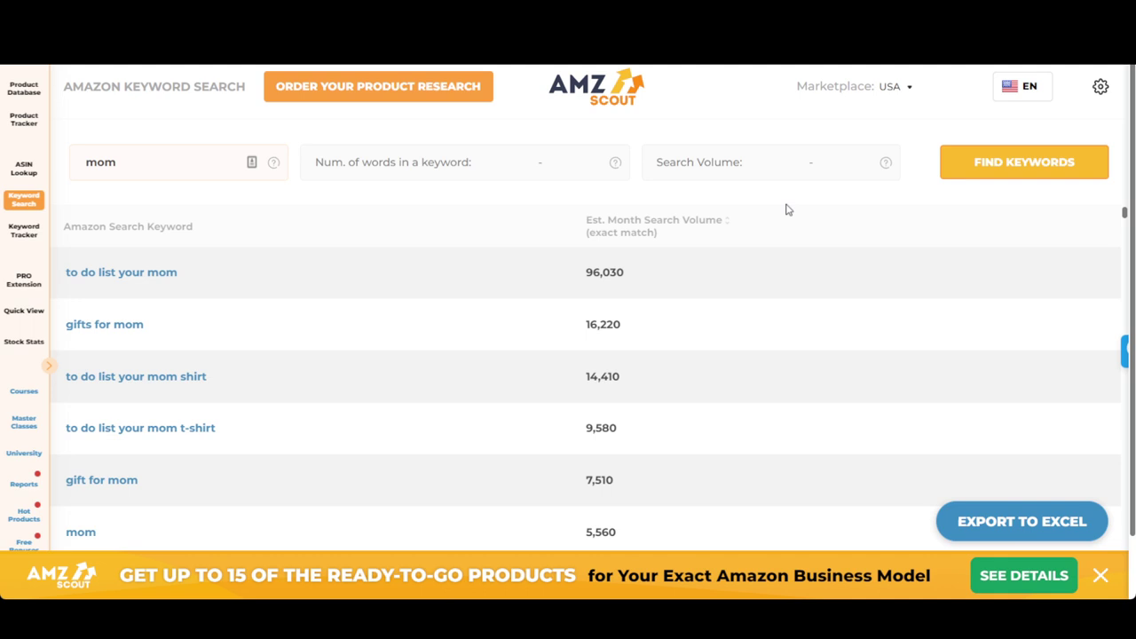
pyautogui.click(728, 228)
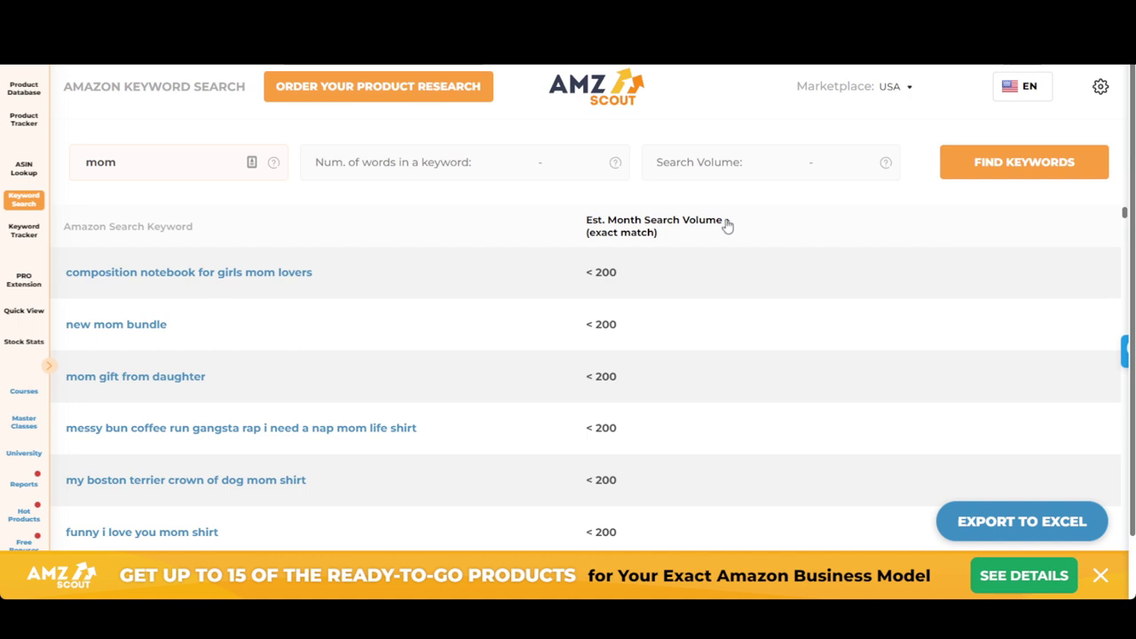
pyautogui.click(727, 226)
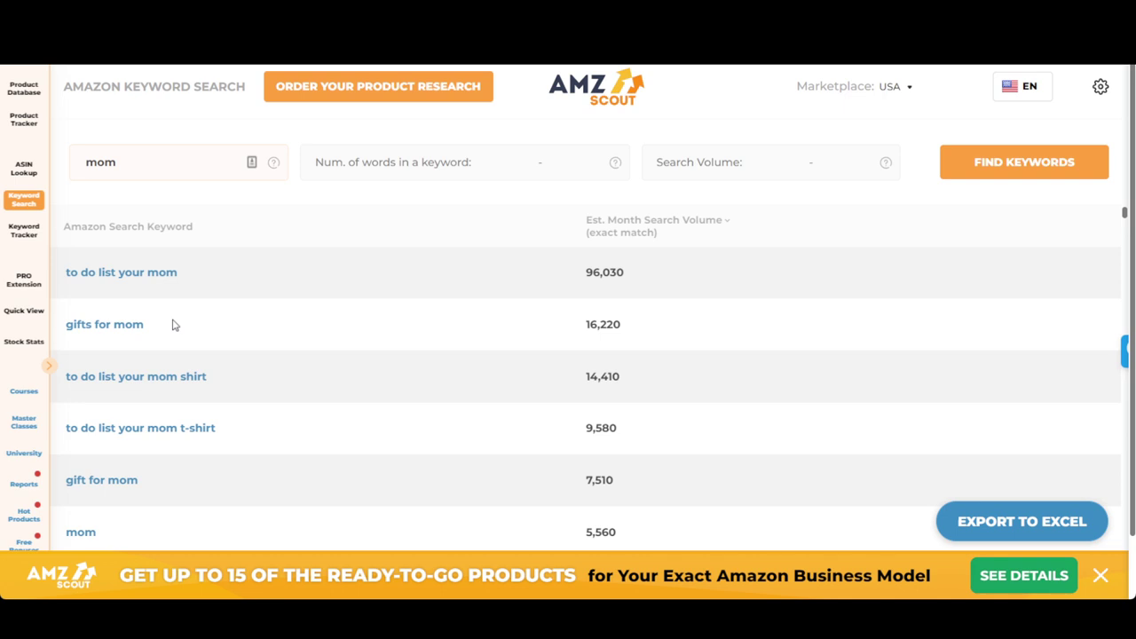
pyautogui.scroll(-1, 176, 388)
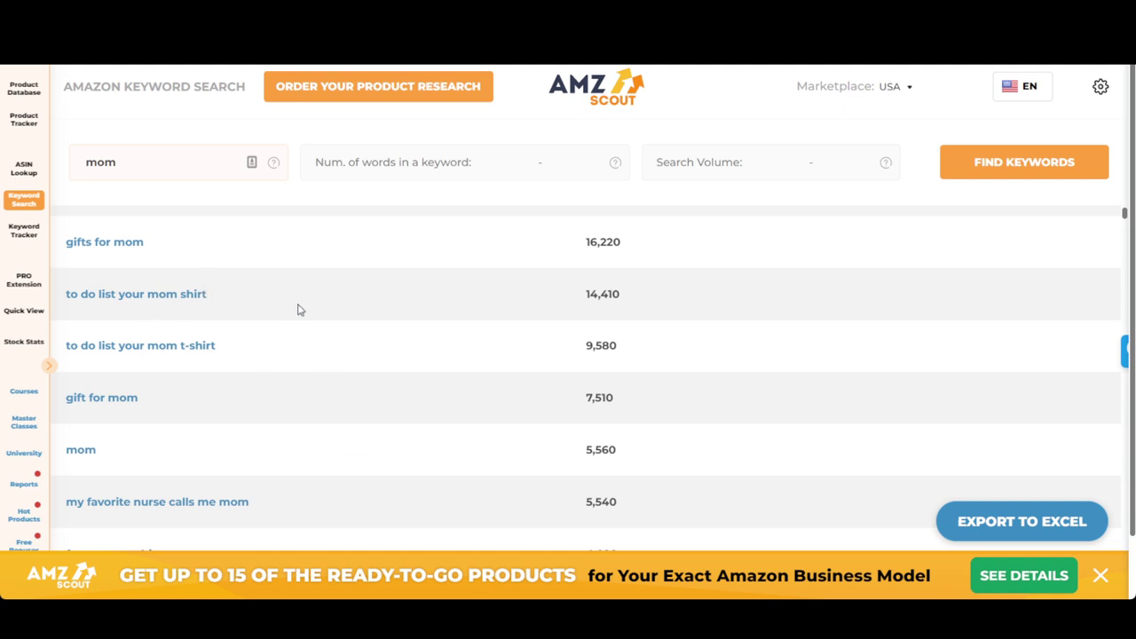
pyautogui.scroll(-2, 298, 309)
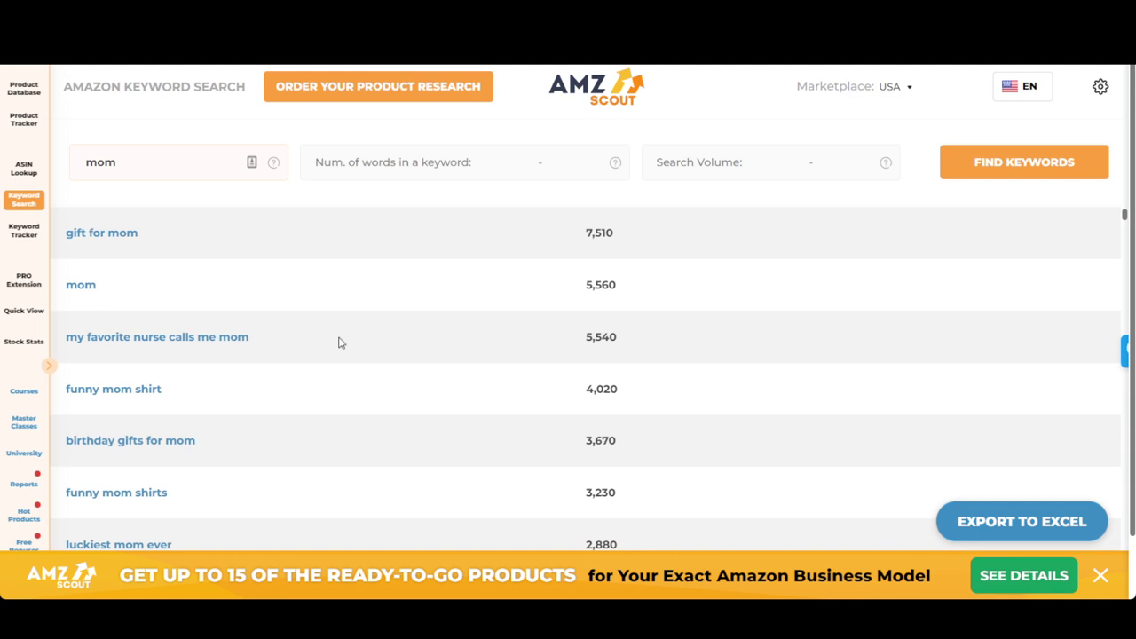
pyautogui.scroll(-1, 338, 340)
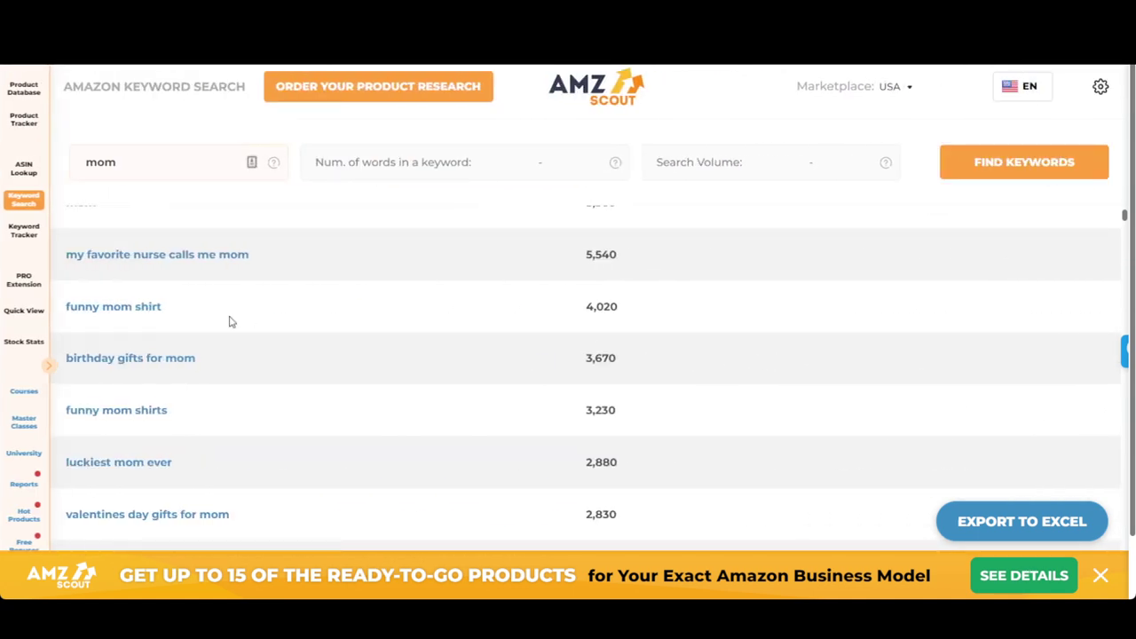
pyautogui.scroll(-2, 264, 322)
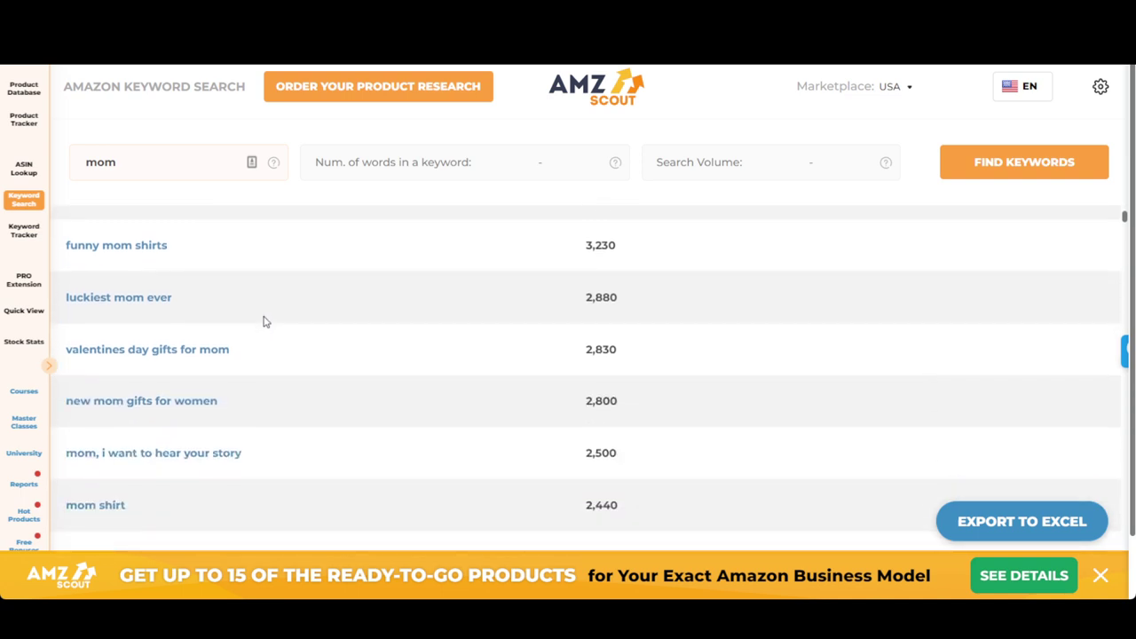
pyautogui.scroll(-1, 263, 322)
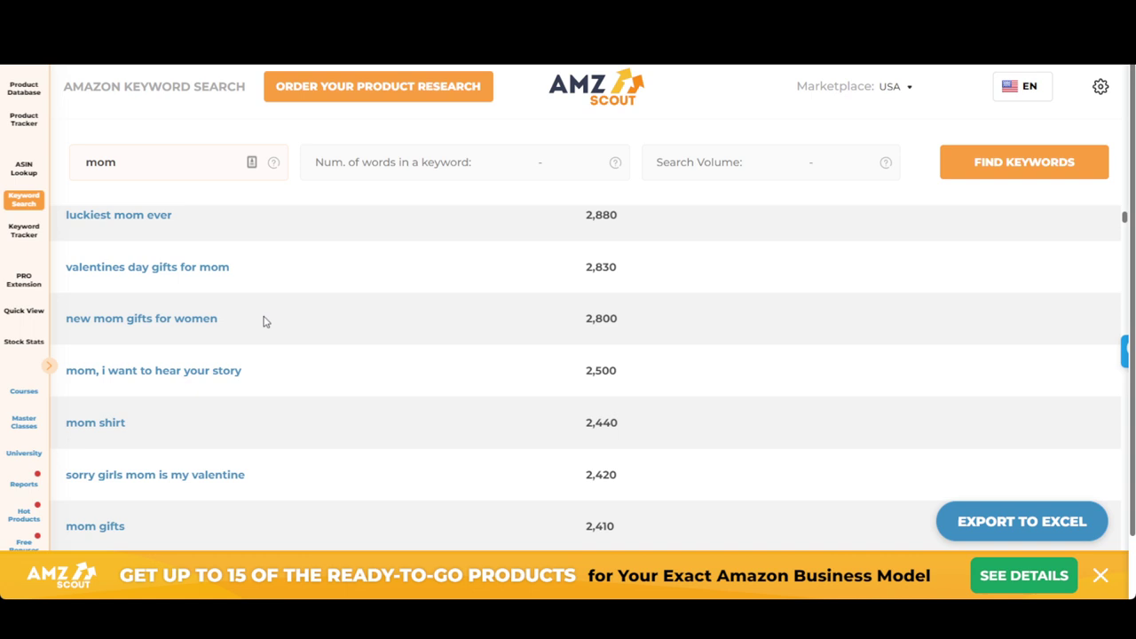
pyautogui.scroll(-1, 264, 322)
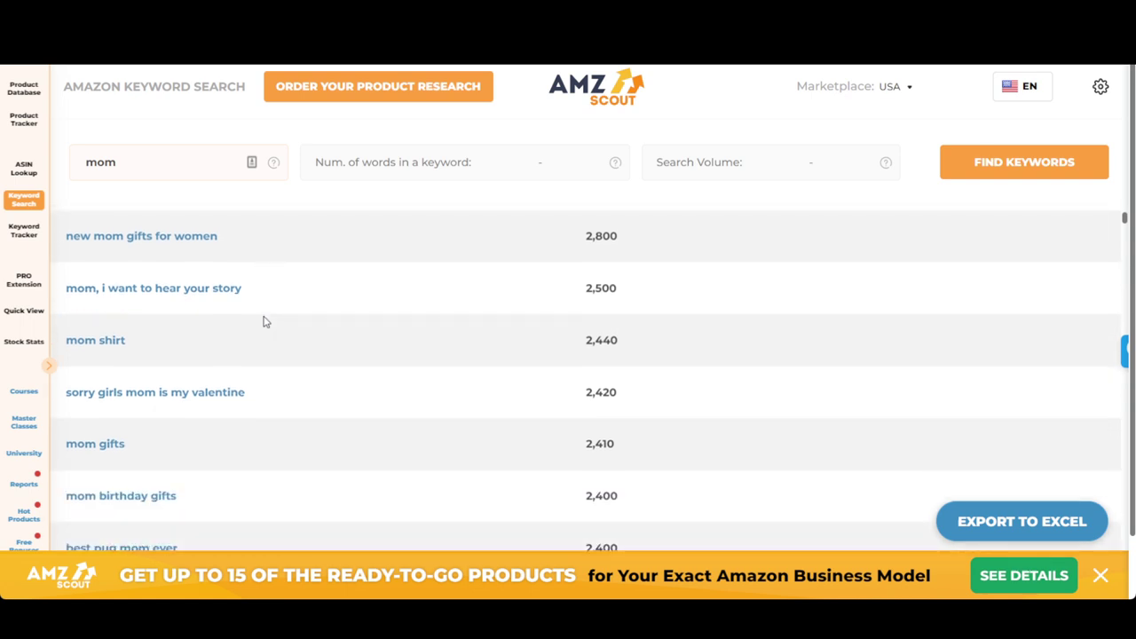
pyautogui.scroll(-1, 263, 321)
pyautogui.scroll(-1, 264, 321)
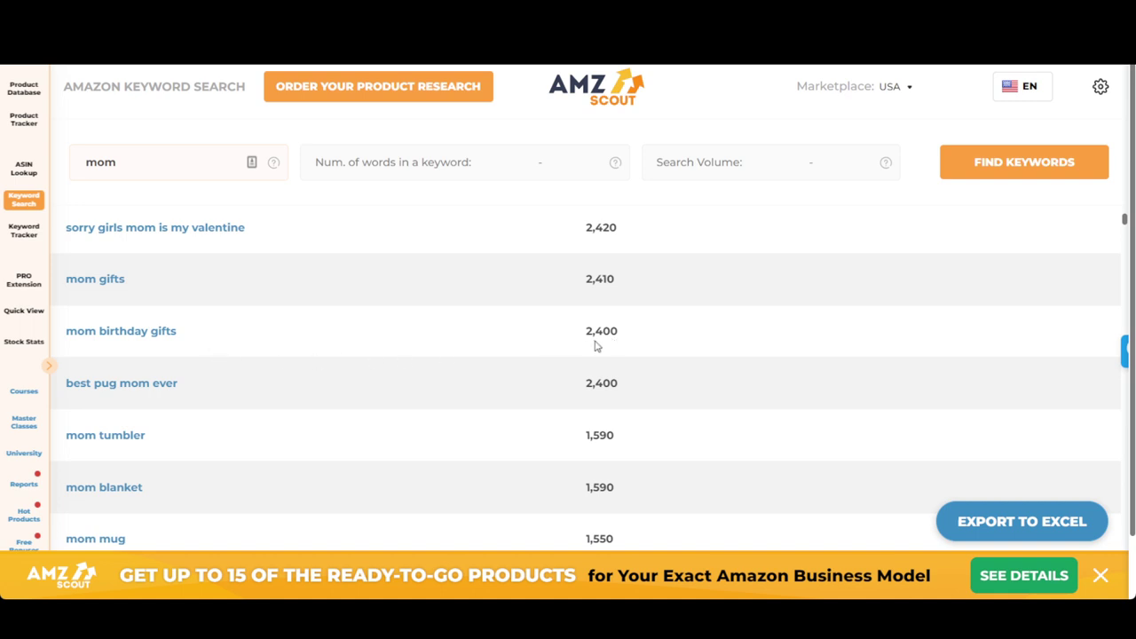
pyautogui.scroll(2, 595, 344)
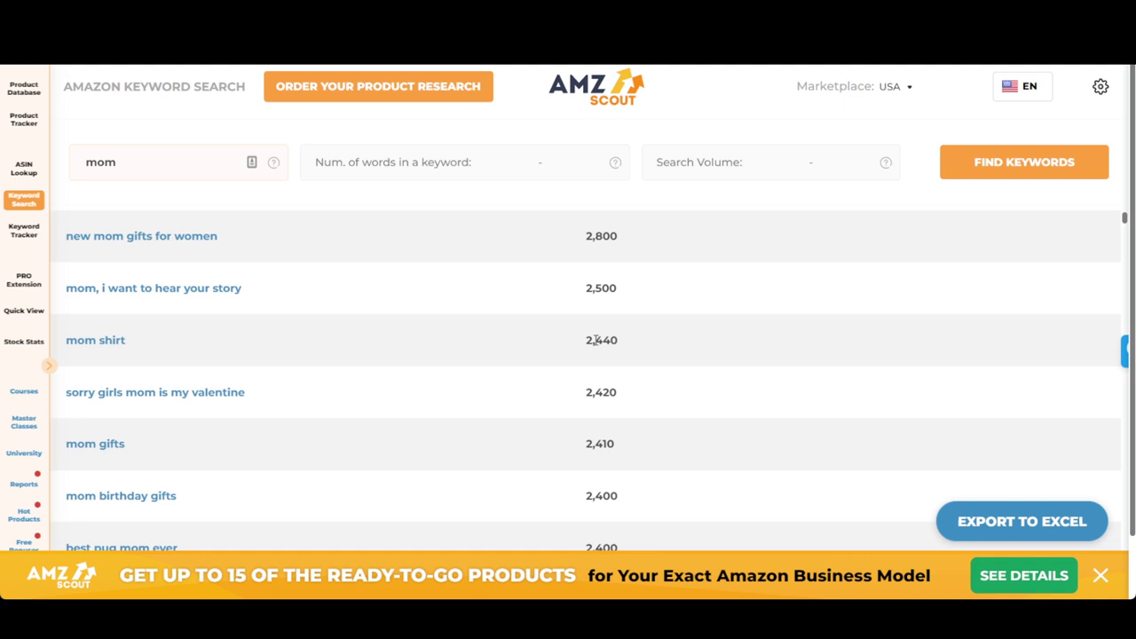
pyautogui.scroll(7, 594, 342)
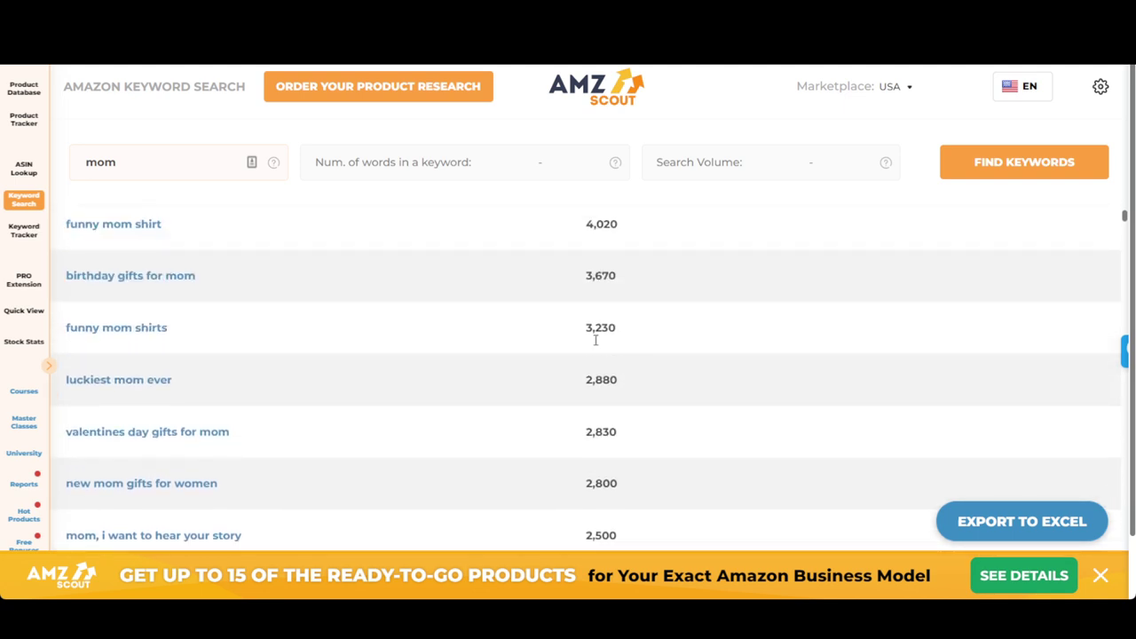
pyautogui.scroll(2, 595, 344)
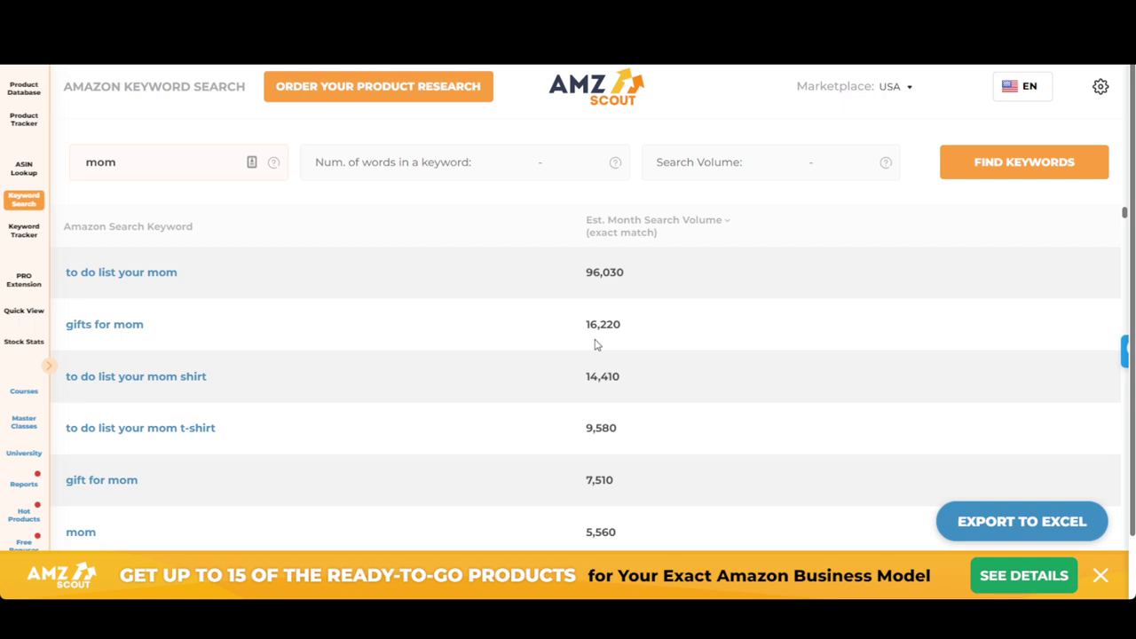
pyautogui.click(727, 224)
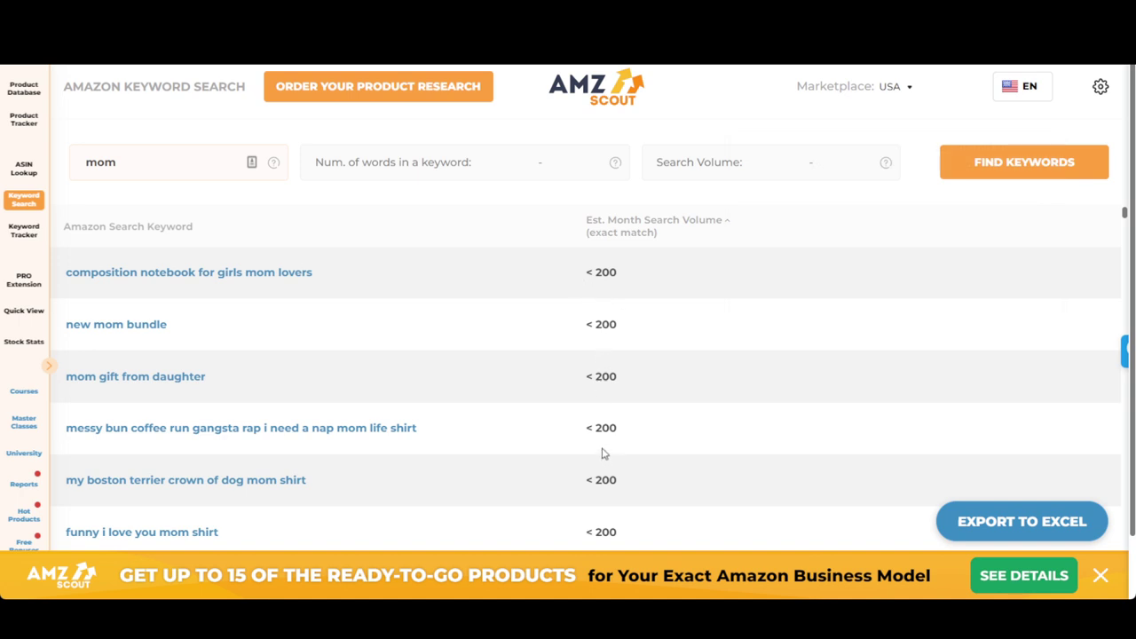
pyautogui.scroll(-2, 601, 455)
pyautogui.scroll(-3, 602, 454)
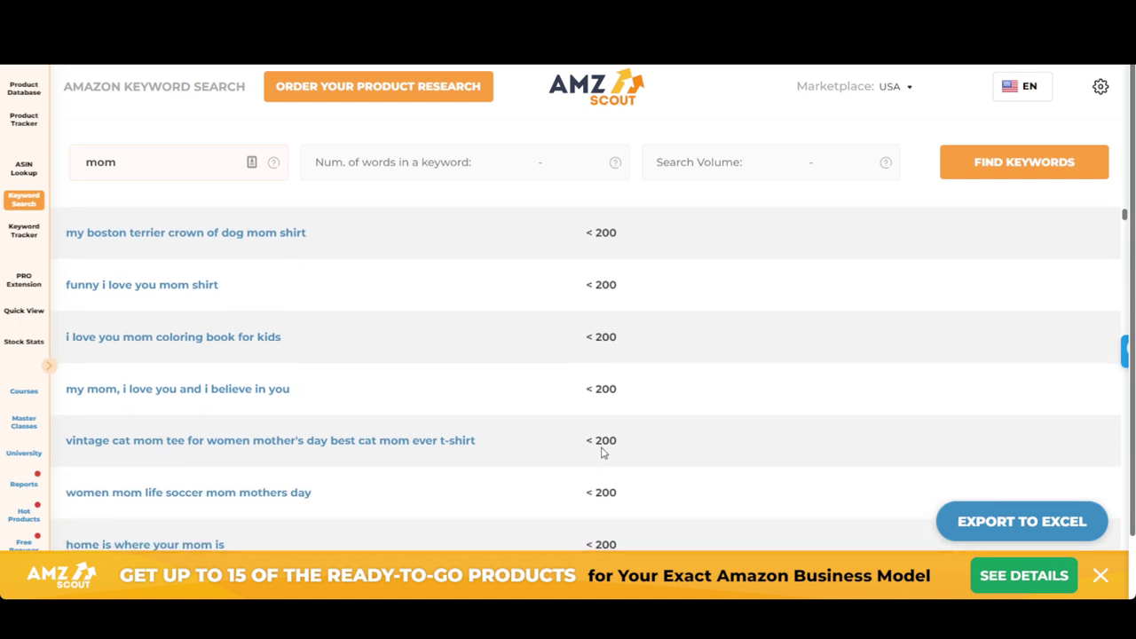
pyautogui.scroll(3, 603, 451)
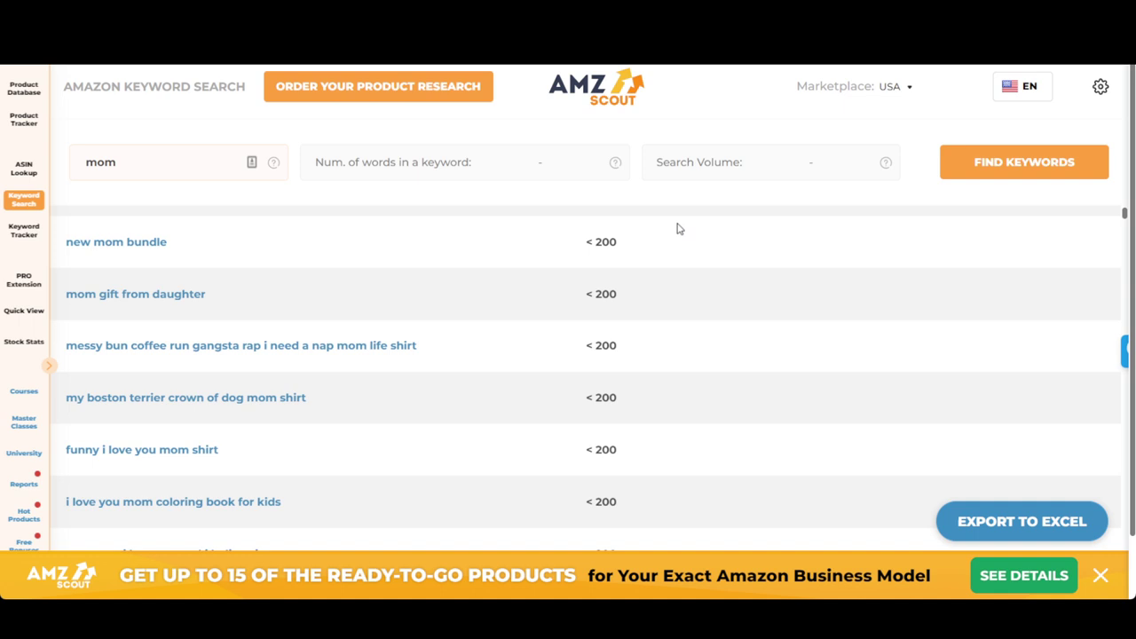
pyautogui.scroll(1, 644, 289)
pyautogui.click(727, 224)
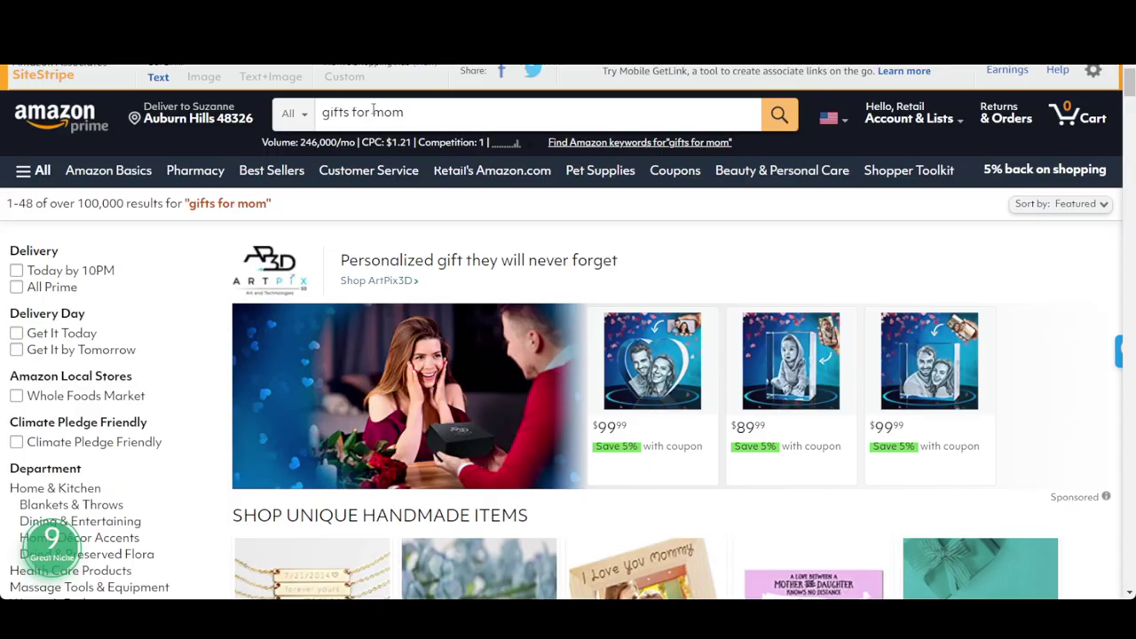
# - Rerun the Amazon search for 'gifts for mom' and analyse the results with AMZScout Pro
pyautogui.click(418, 114)
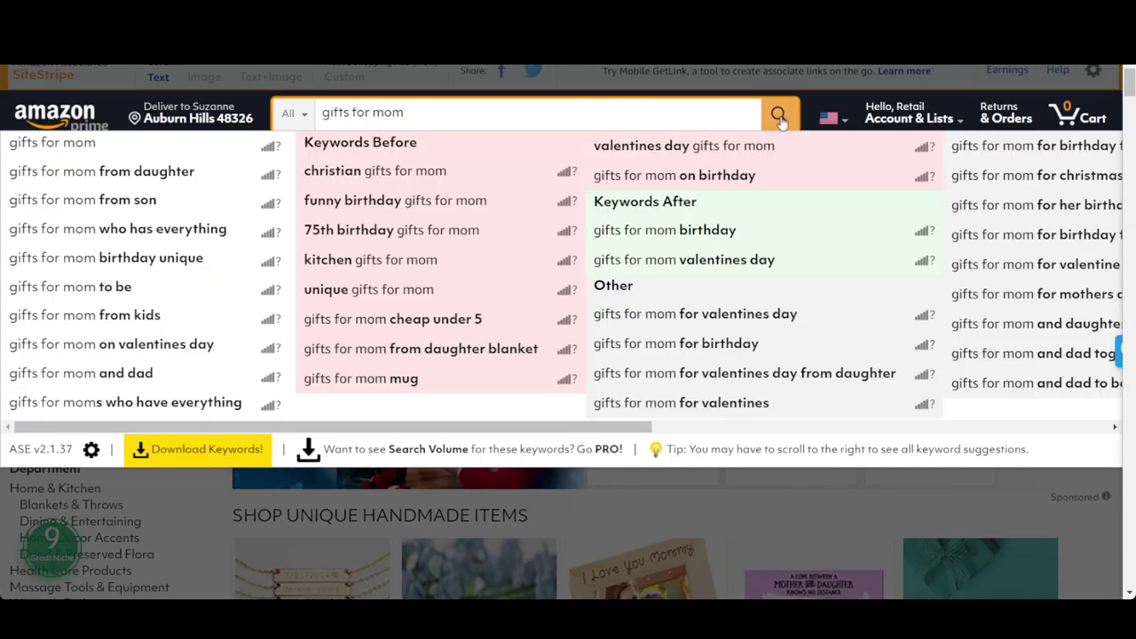
pyautogui.click(781, 117)
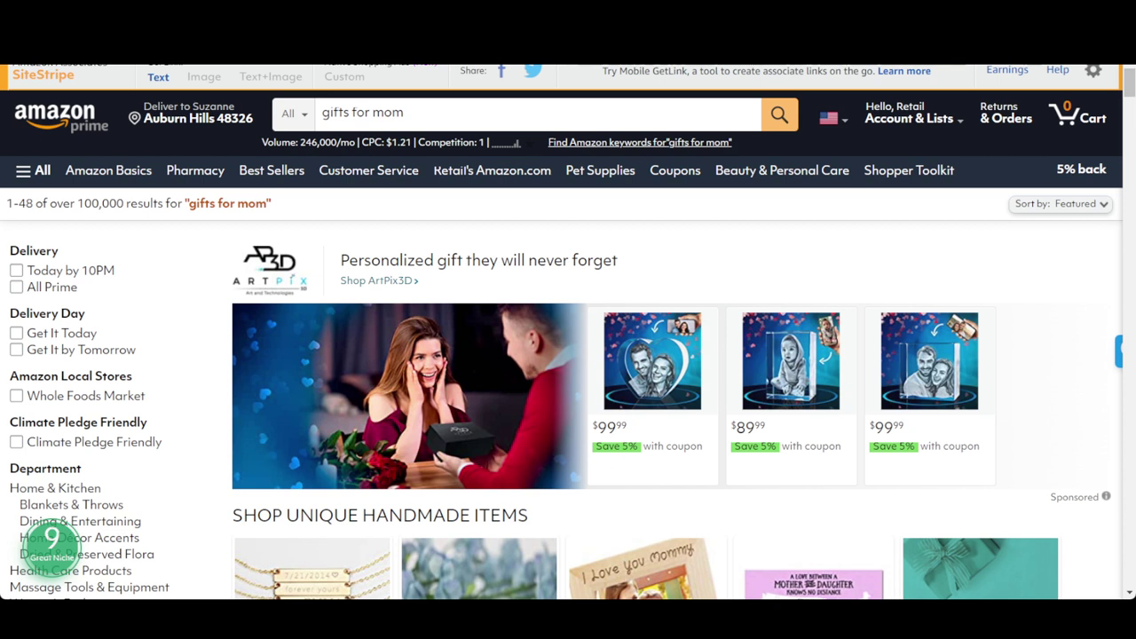
pyautogui.click(51, 541)
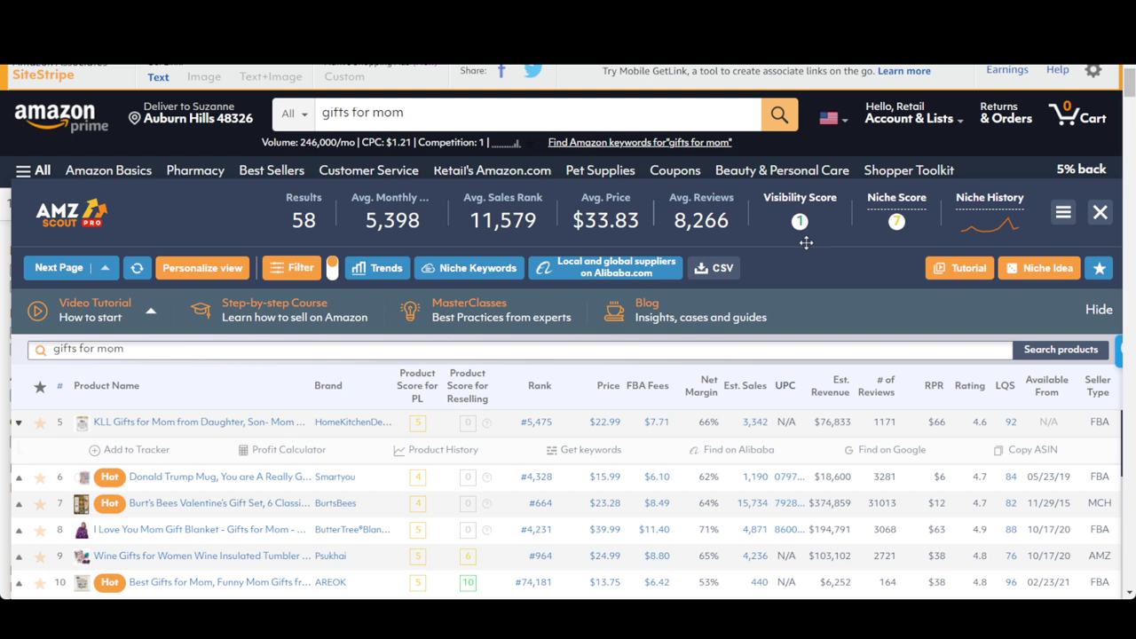
# - Show the niche score breakdown for 'gifts for mom', rated 7 of 10
pyautogui.click(897, 222)
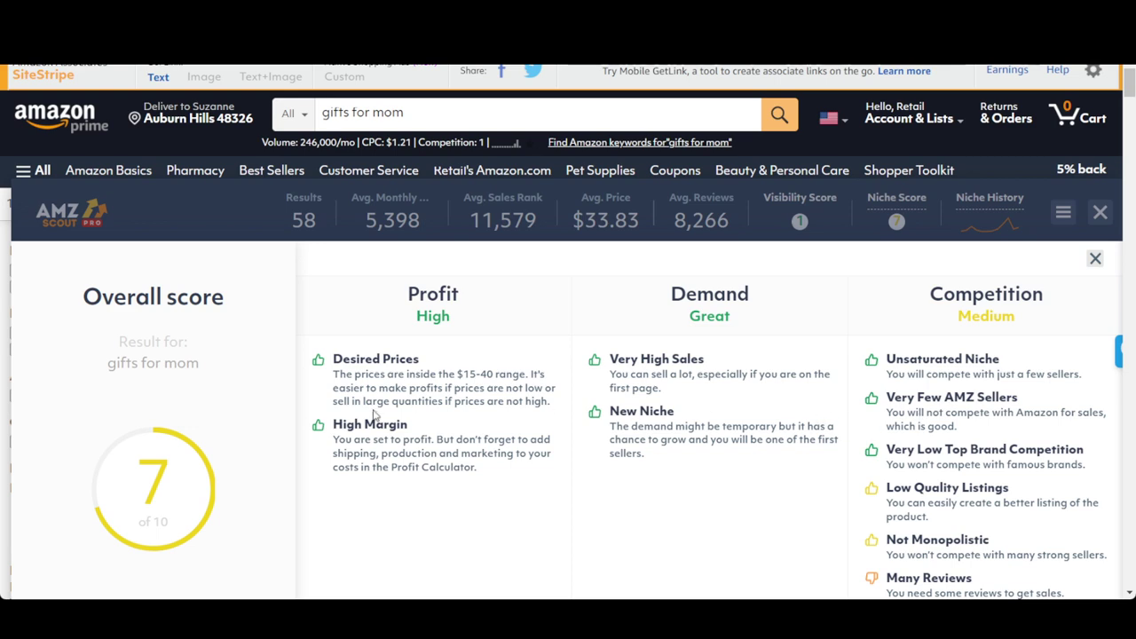
# - Close the niche score breakdown to return to the 'gifts for mom' product table
pyautogui.click(1095, 258)
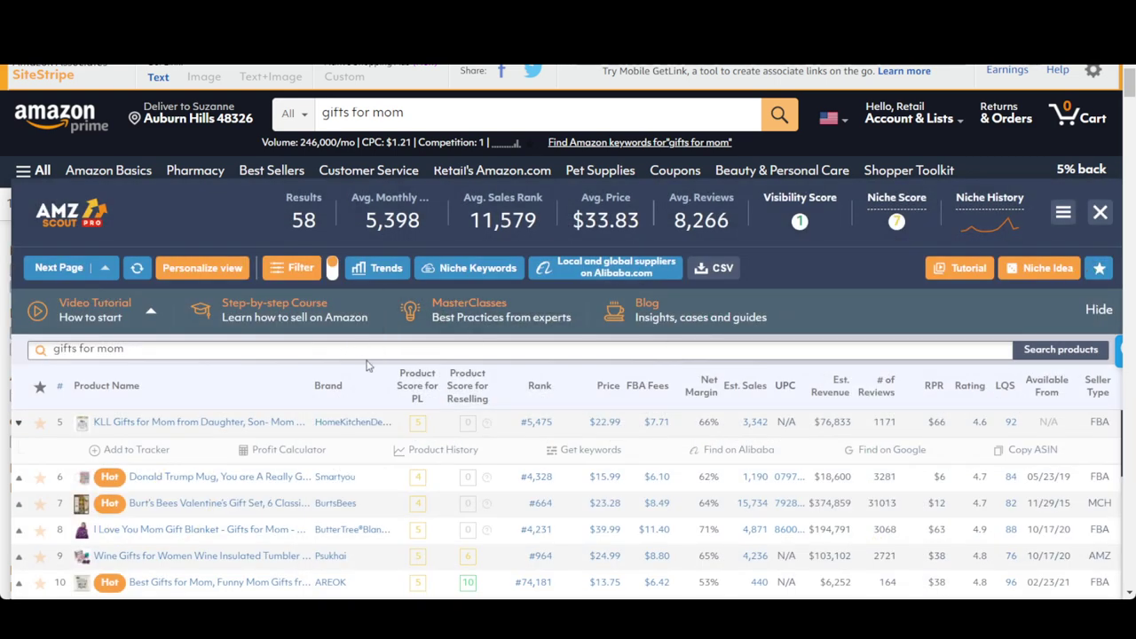
pyautogui.scroll(-1, 340, 424)
pyautogui.scroll(-3, 340, 424)
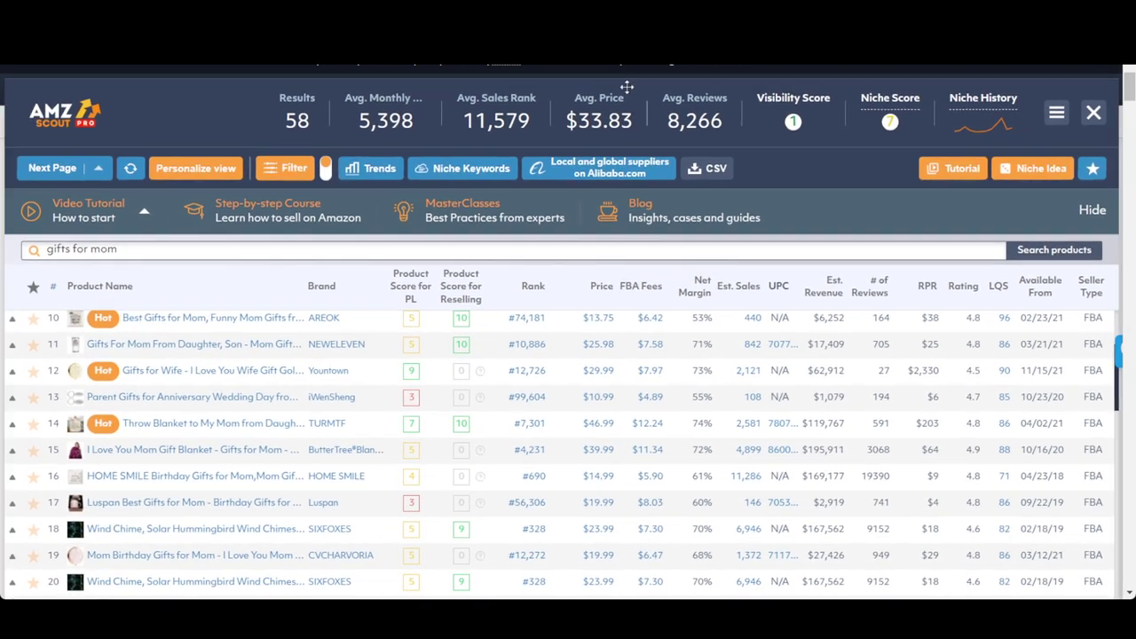
pyautogui.scroll(3, 301, 355)
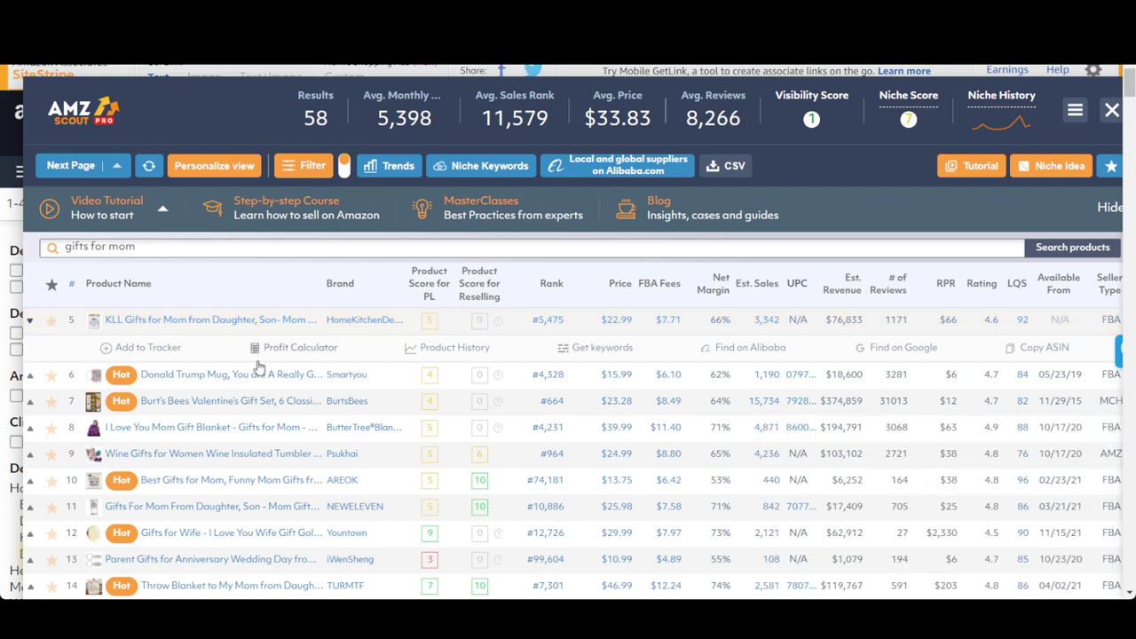
pyautogui.moveTo(257, 386)
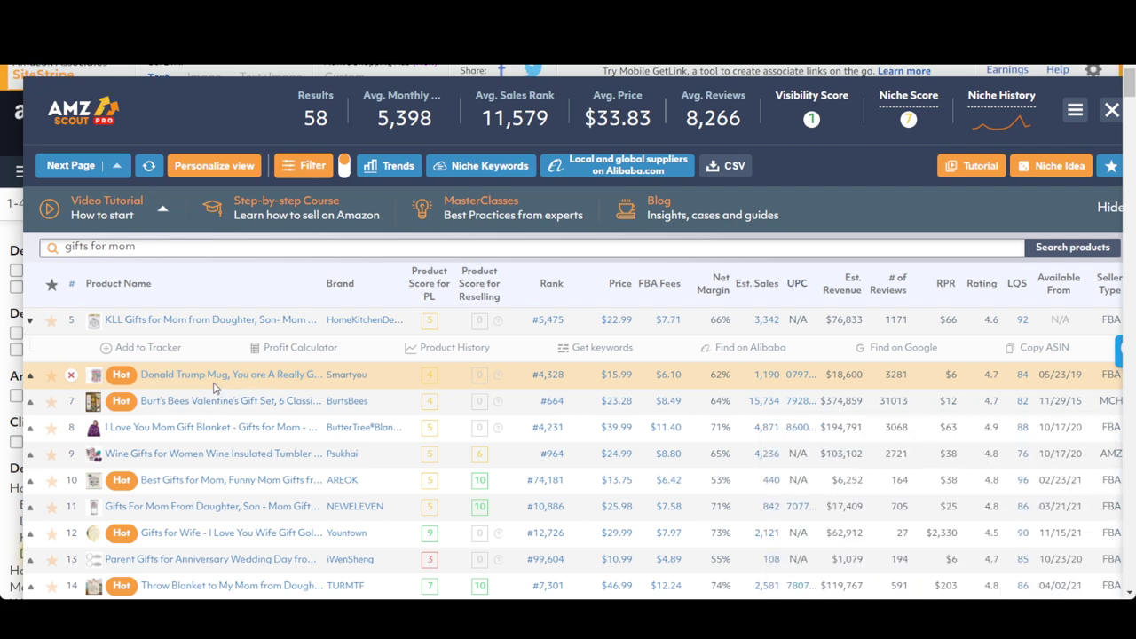
pyautogui.click(32, 329)
pyautogui.click(37, 333)
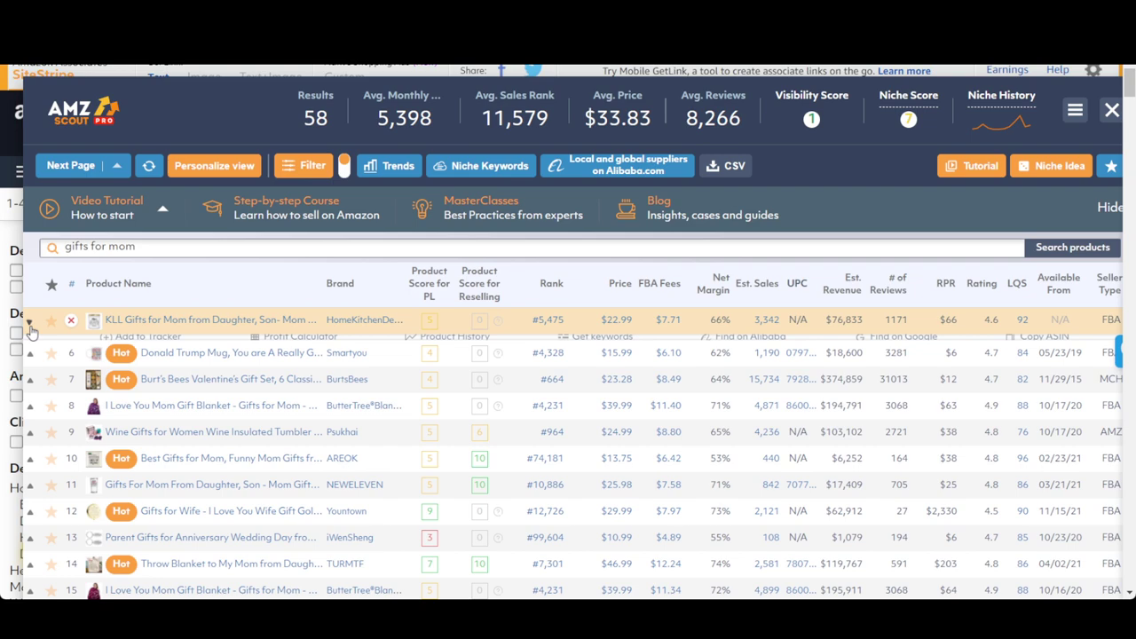
pyautogui.moveTo(184, 329)
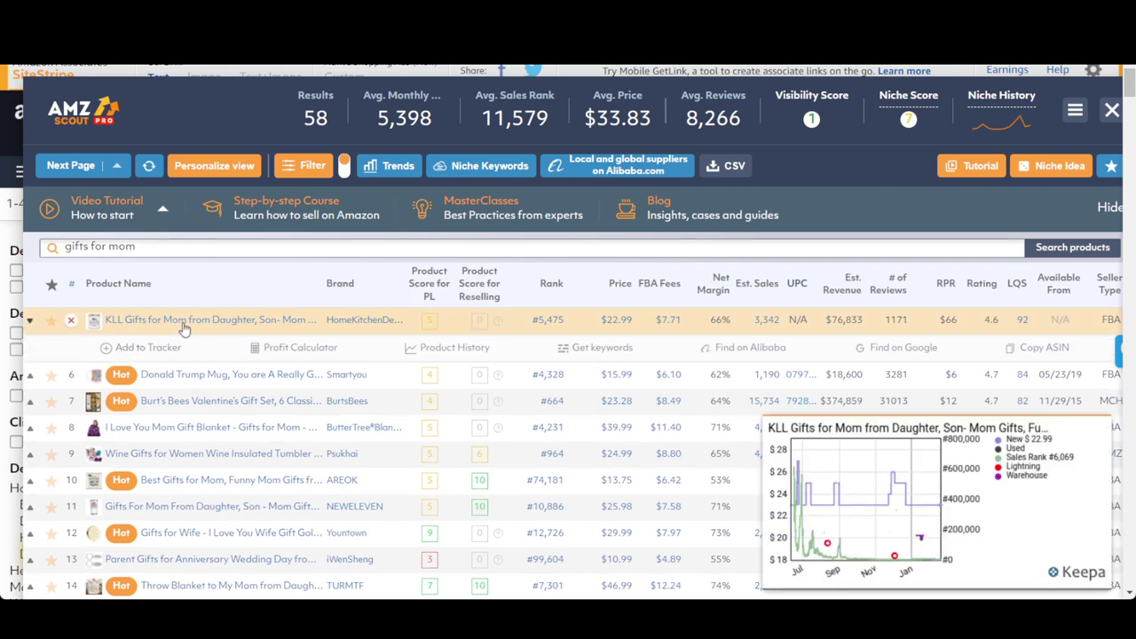
# - Add a 5 per-unit cost in the KLL gift's profit calculator, highlight its fields, then close it
pyautogui.click(317, 349)
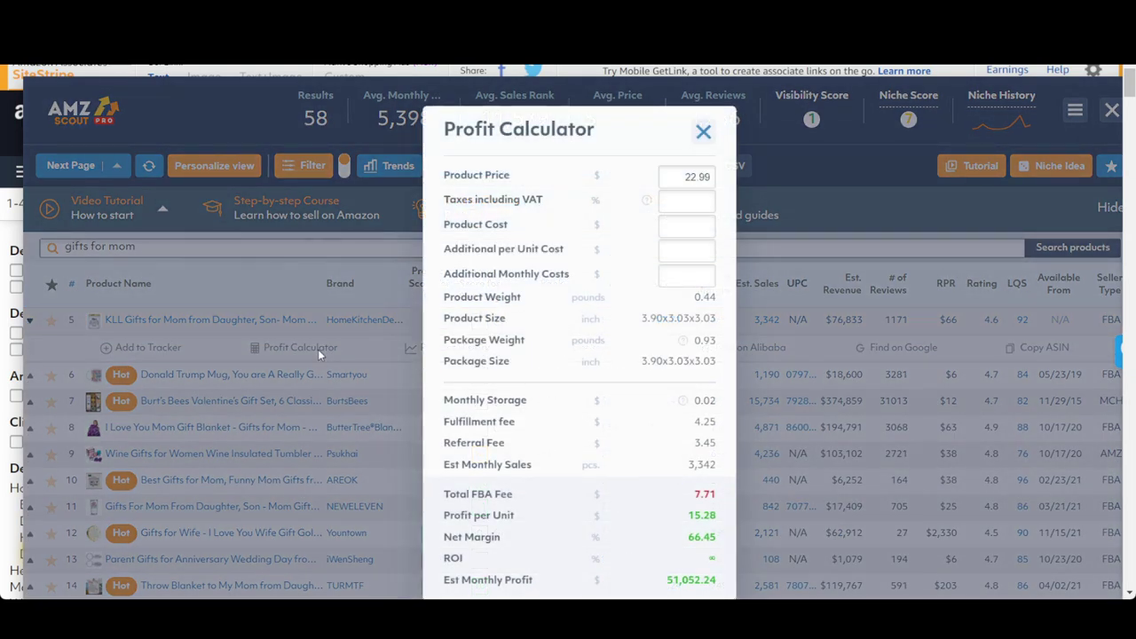
pyautogui.click(683, 252)
pyautogui.write('5')
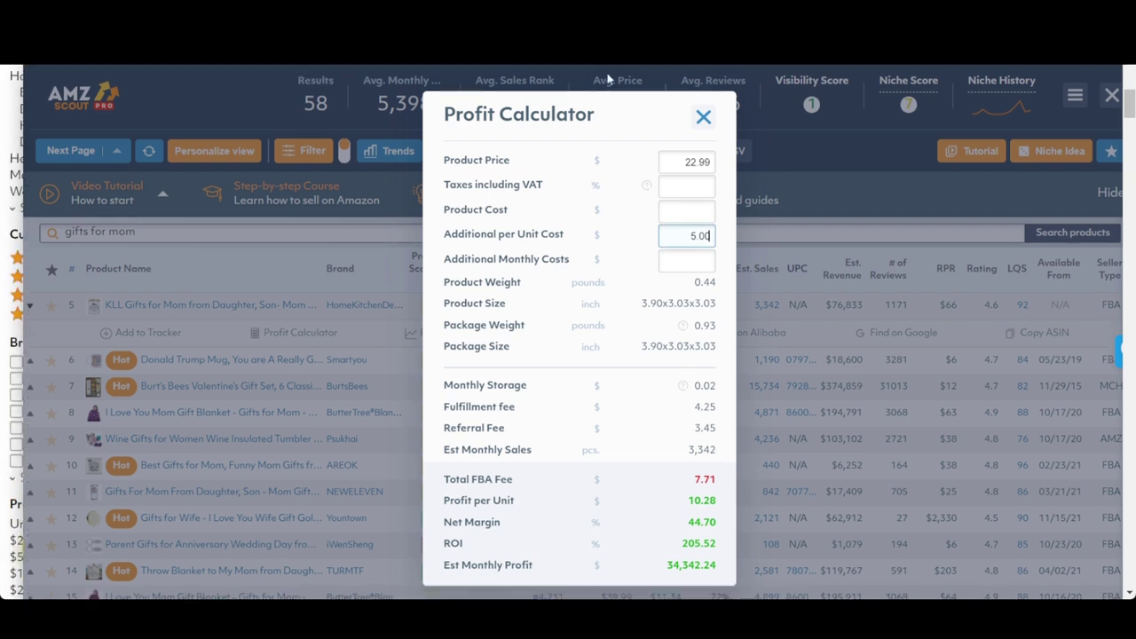
pyautogui.scroll(-2, 684, 416)
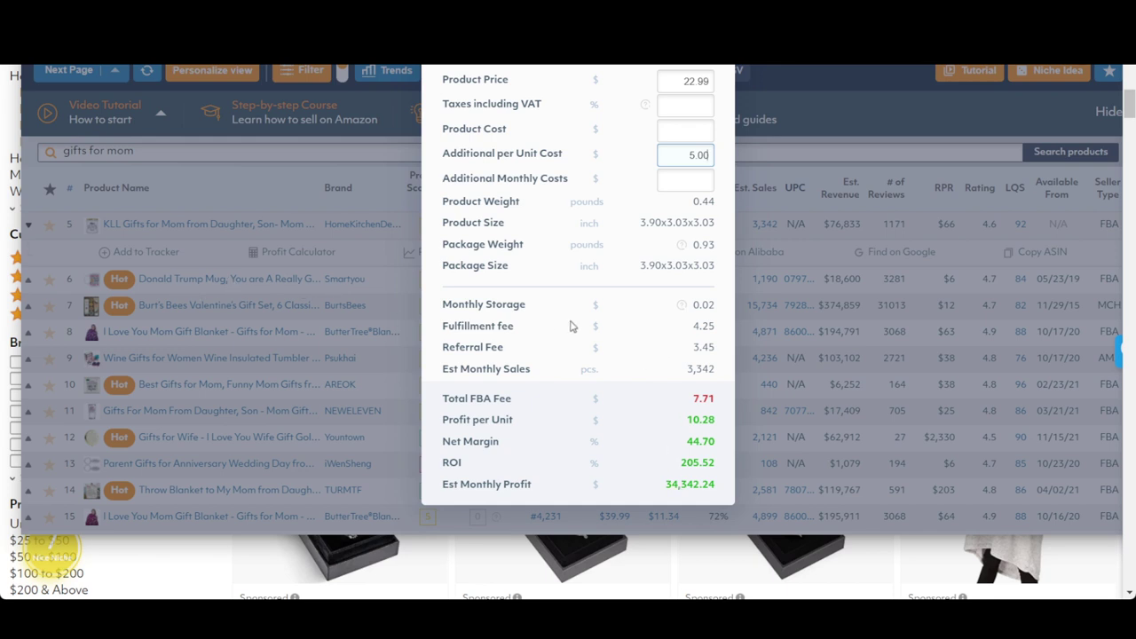
pyautogui.moveTo(609, 133); pyautogui.dragTo(620, 236)
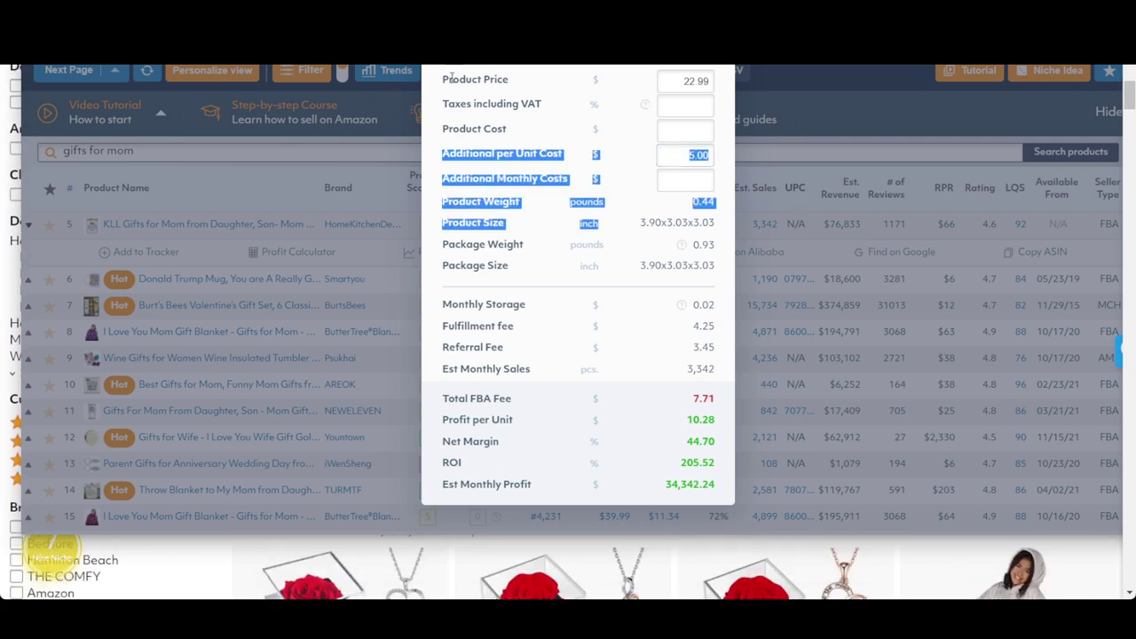
pyautogui.moveTo(452, 78); pyautogui.dragTo(441, 151)
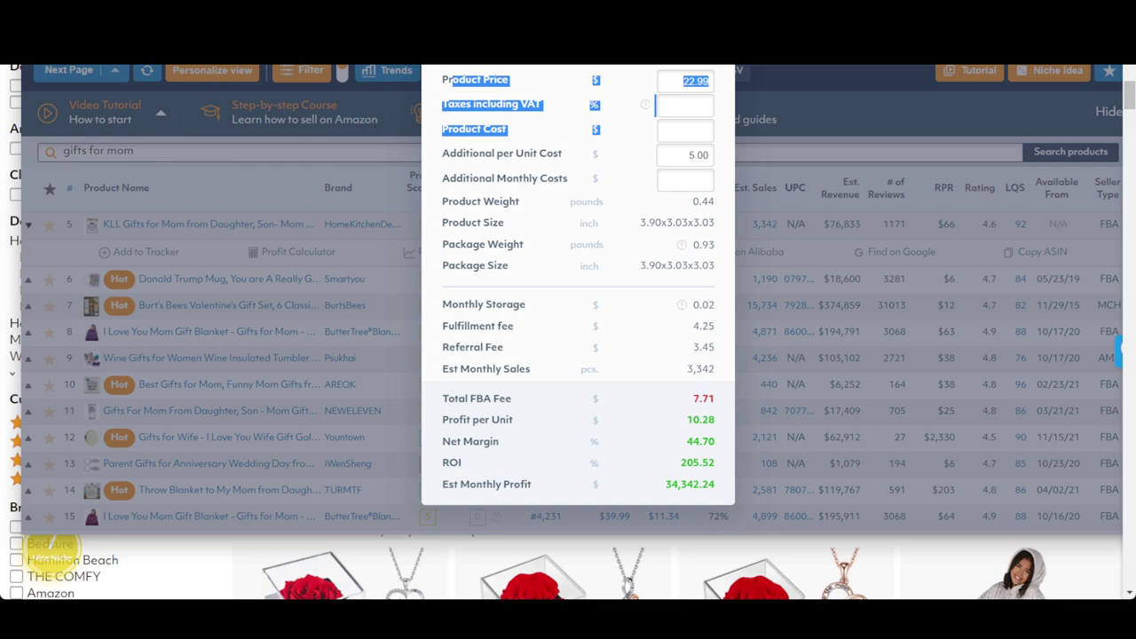
pyautogui.press('Escape')
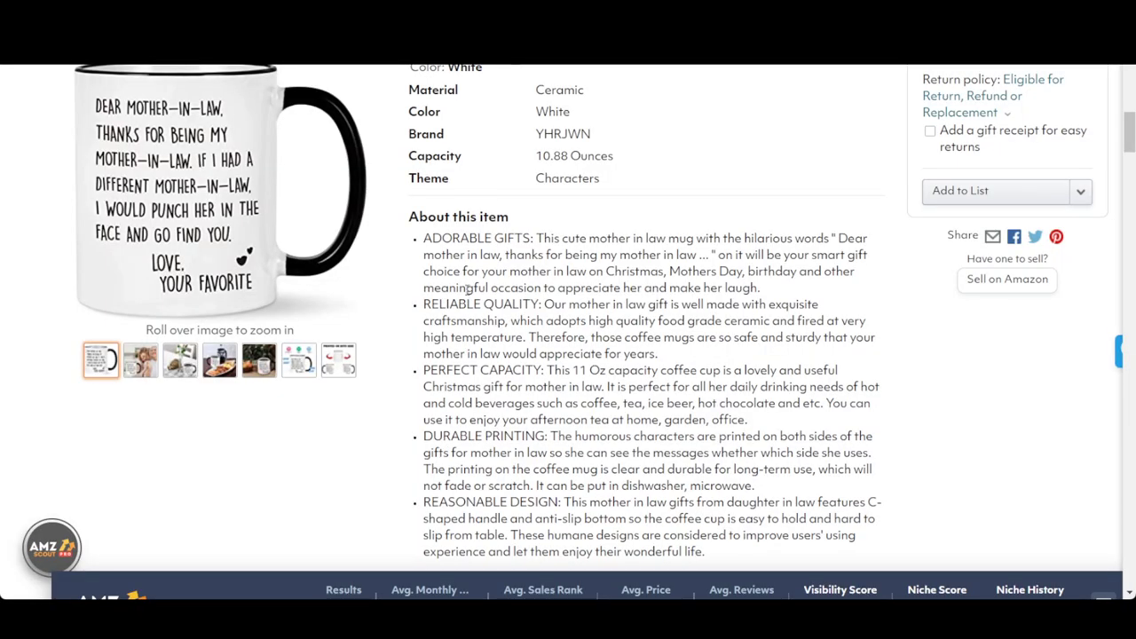
# - Expand the AMZScout results panel over the Dear Mother-in-Law mug page
pyautogui.scroll(5, 466, 289)
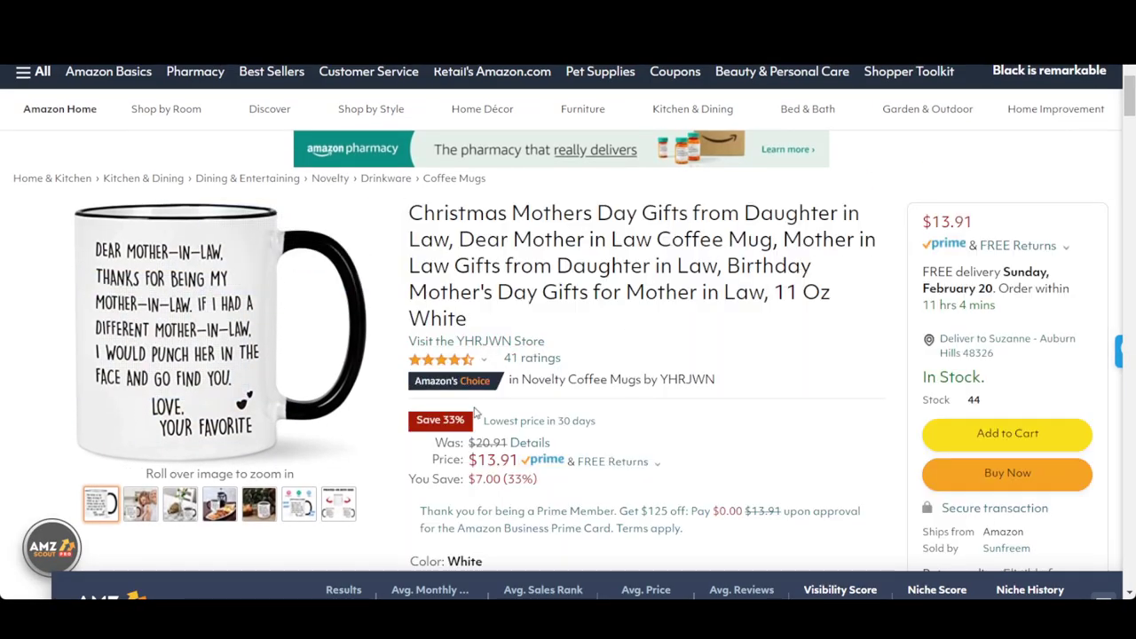
pyautogui.moveTo(475, 392)
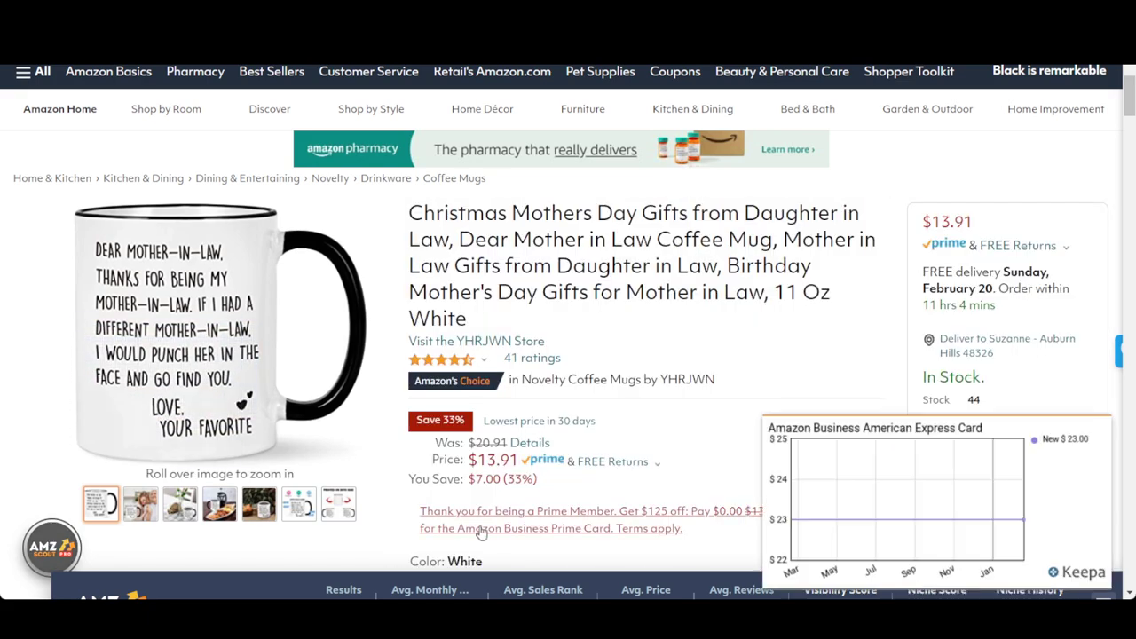
pyautogui.scroll(-2, 426, 497)
pyautogui.moveTo(282, 586); pyautogui.dragTo(202, 67)
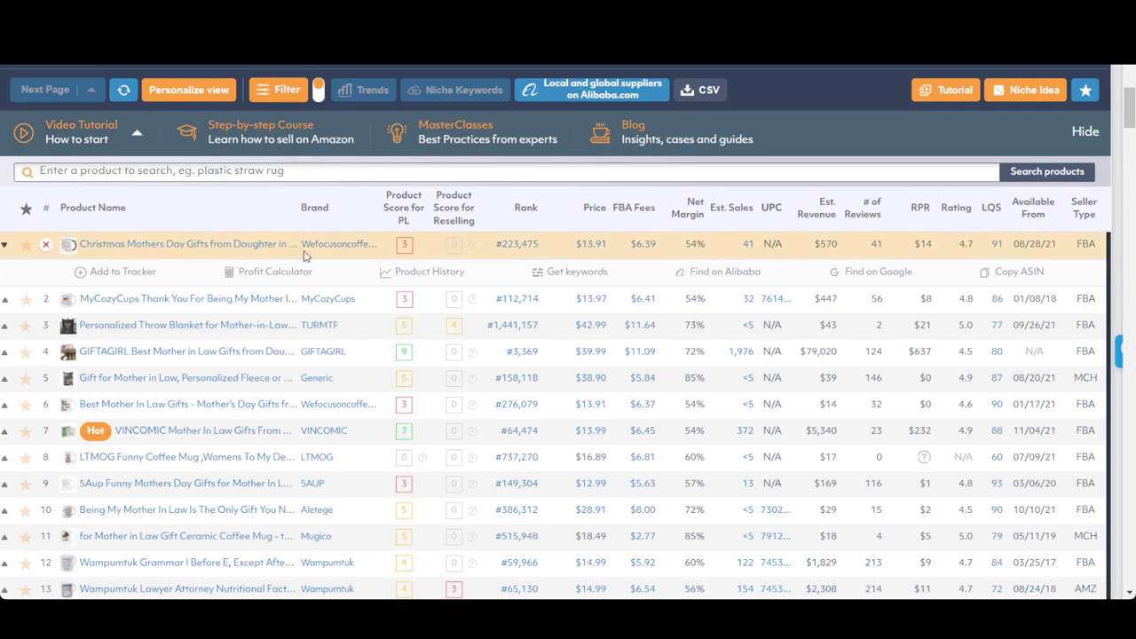
# - Search Google for the top product title 'Christmas Mothers Day Gifts from Daughter in Law'
pyautogui.moveTo(304, 255); pyautogui.dragTo(786, 102)
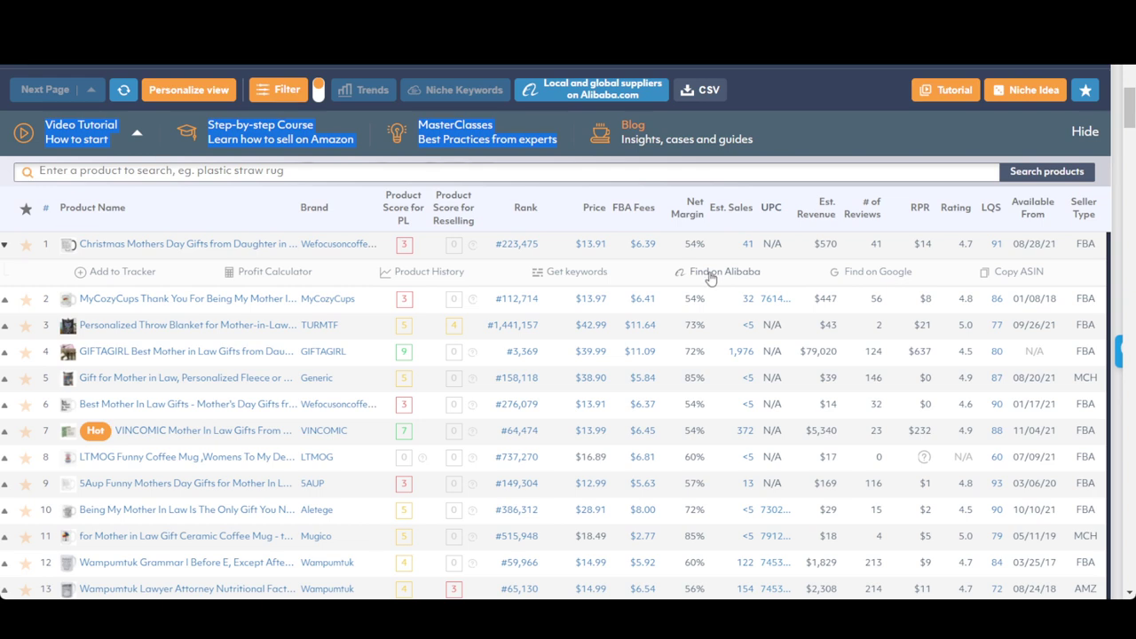
pyautogui.click(874, 275)
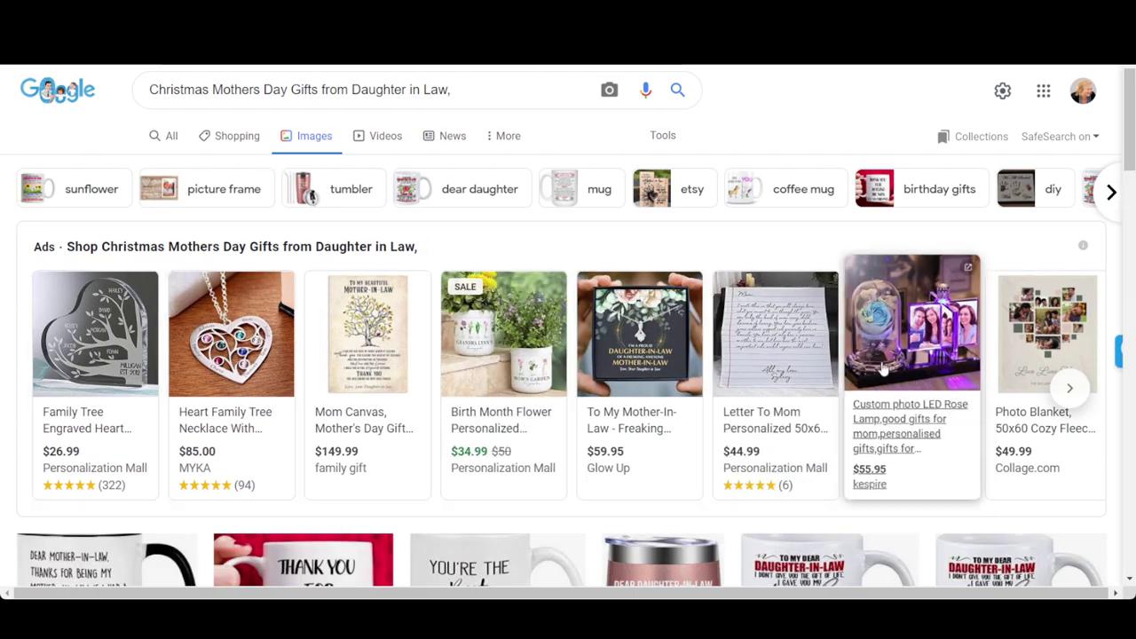
# - Browse the Google Images mug results and return to the top
pyautogui.scroll(-2, 949, 377)
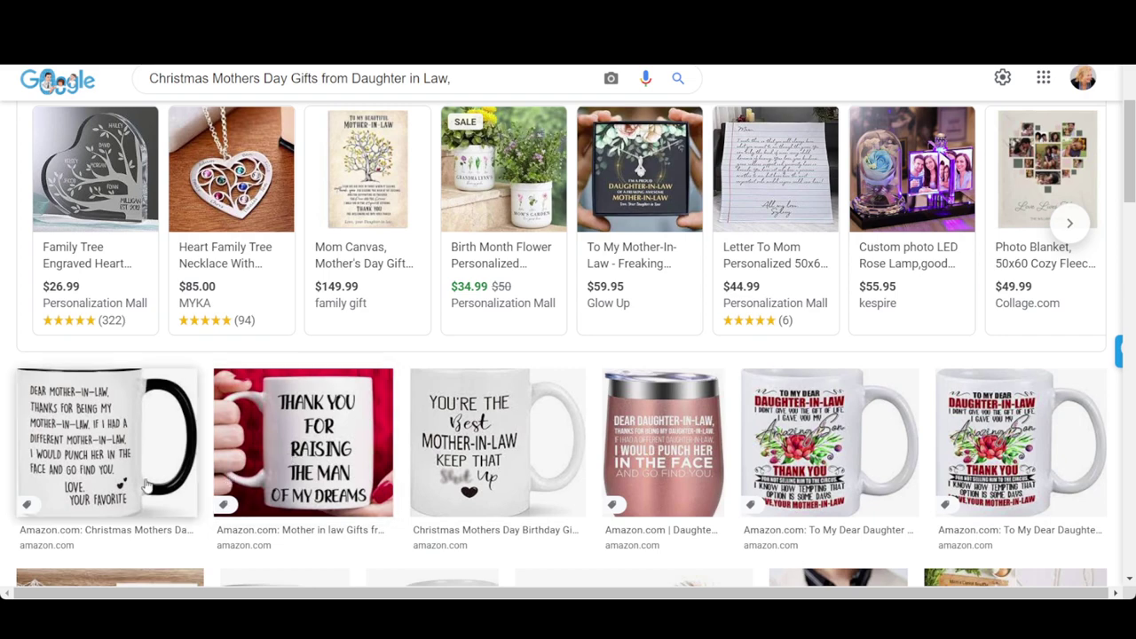
pyautogui.scroll(-2, 62, 432)
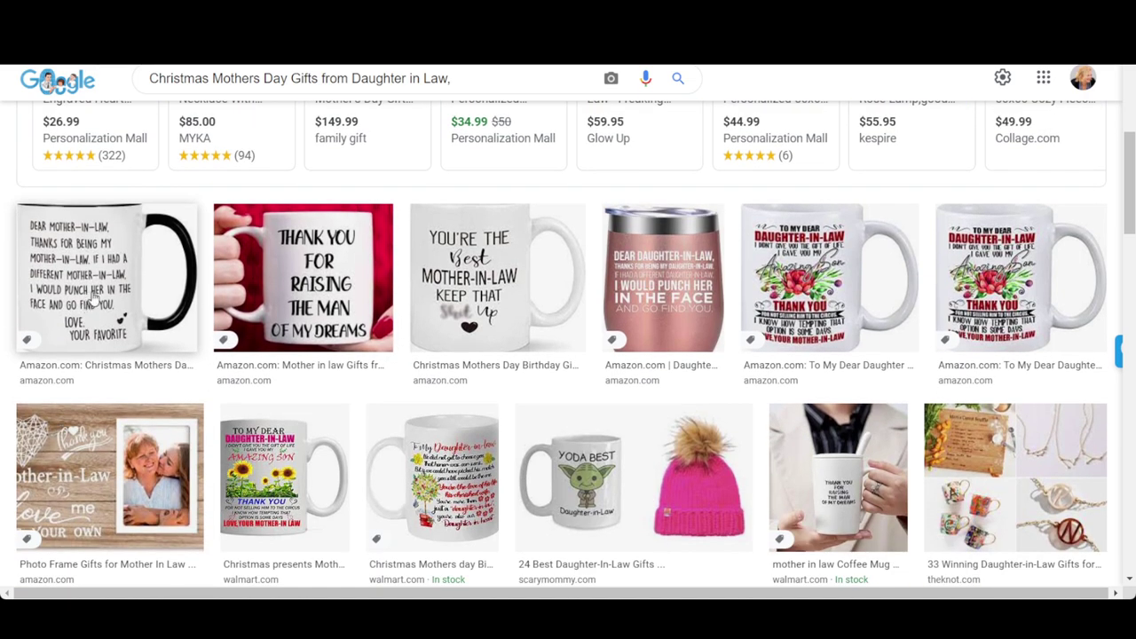
pyautogui.scroll(4, 157, 299)
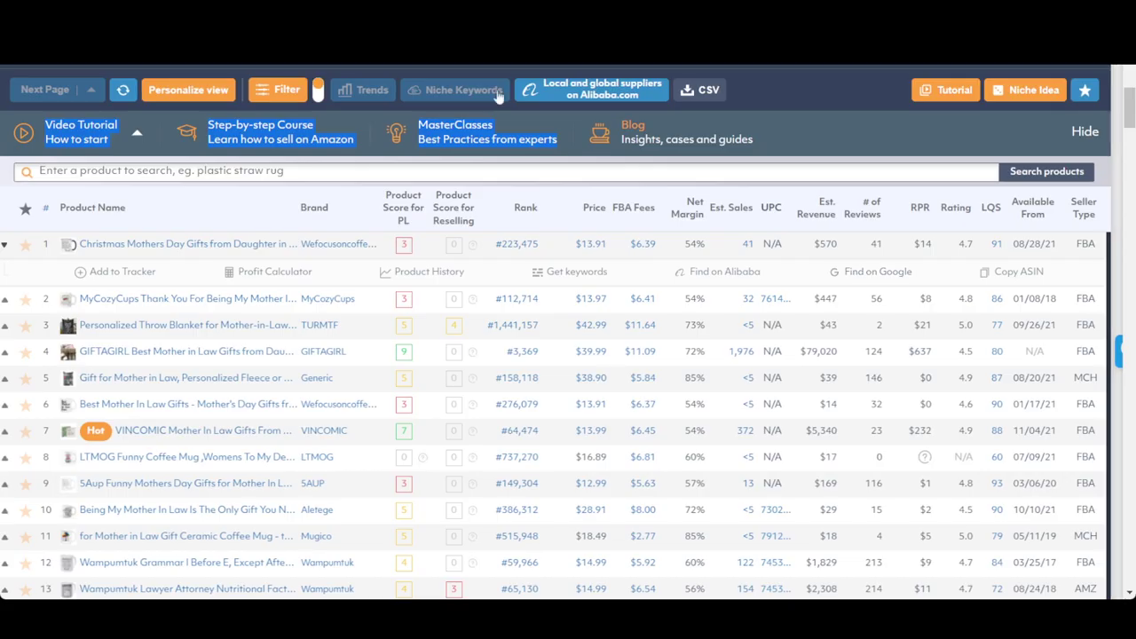
# - Browse Alibaba supplier listings matching the top mother-in-law mug's image
pyautogui.click(719, 276)
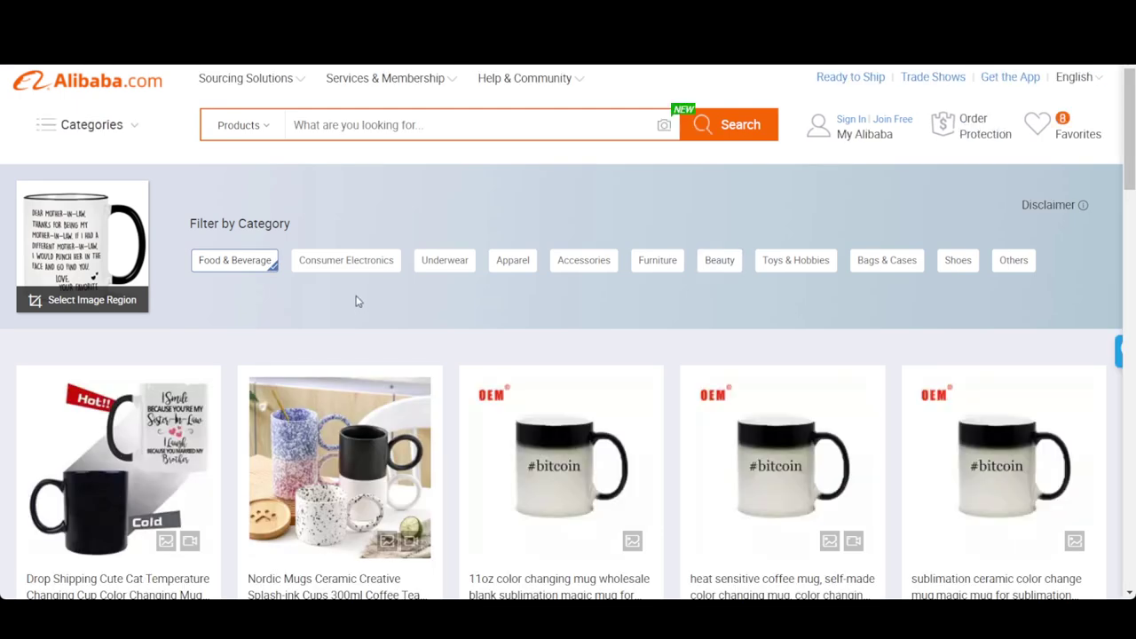
pyautogui.scroll(-5, 356, 302)
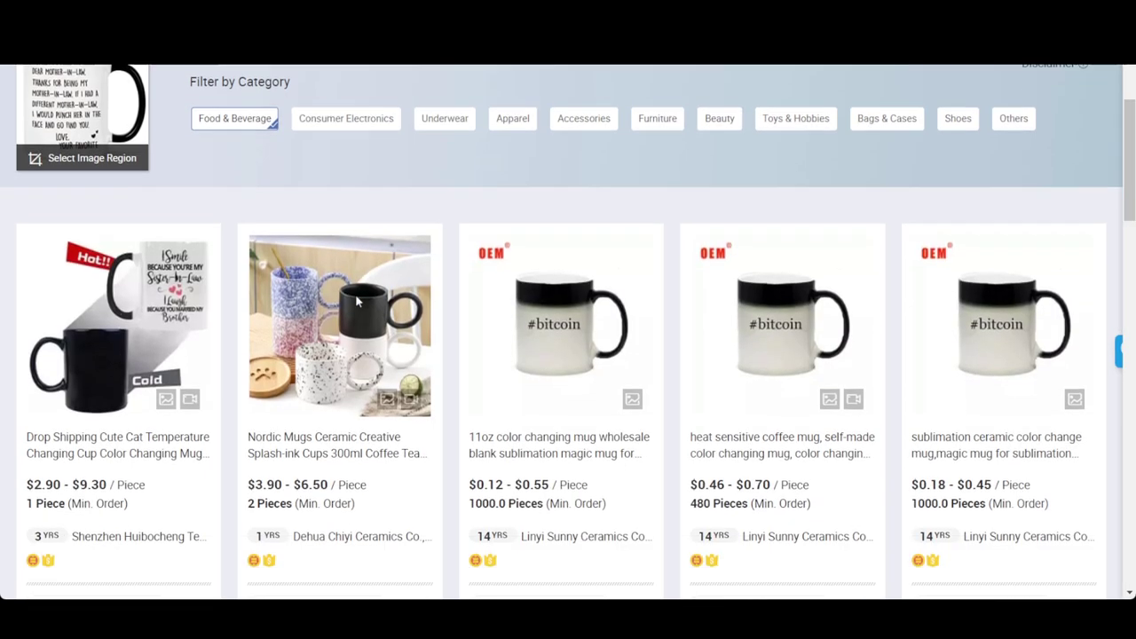
pyautogui.scroll(-7, 356, 302)
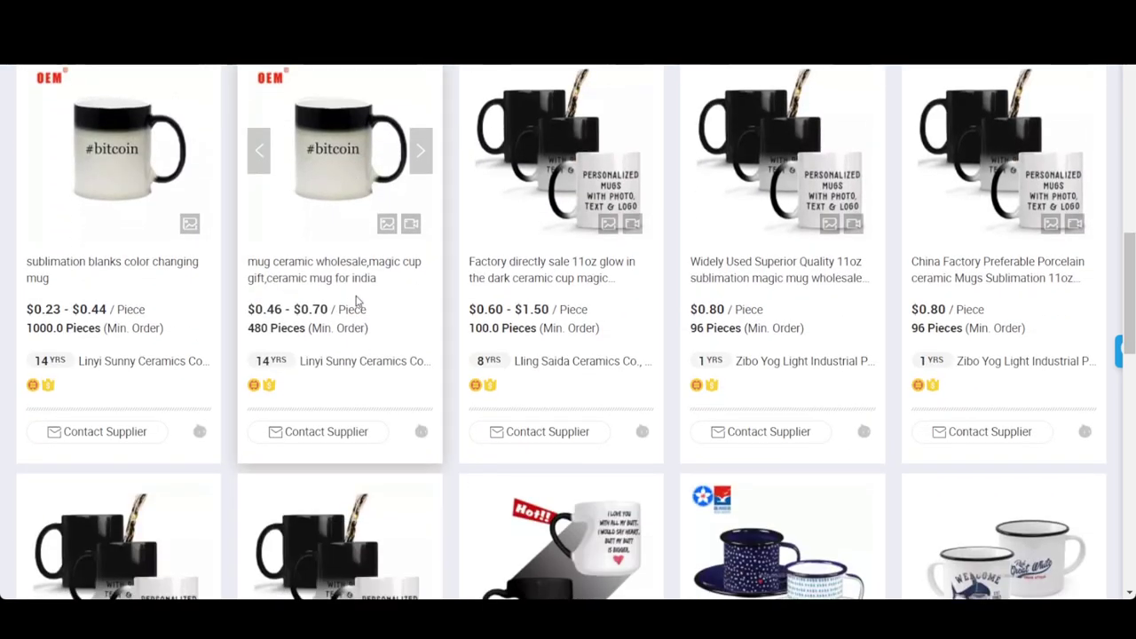
pyautogui.scroll(-3, 357, 301)
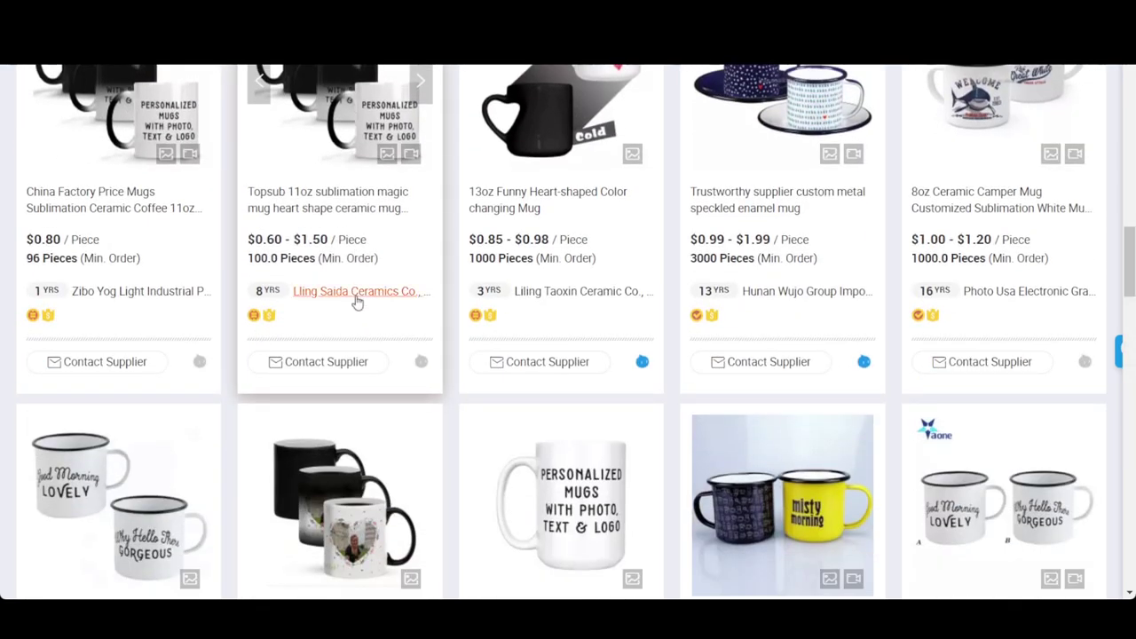
pyautogui.scroll(15, 357, 302)
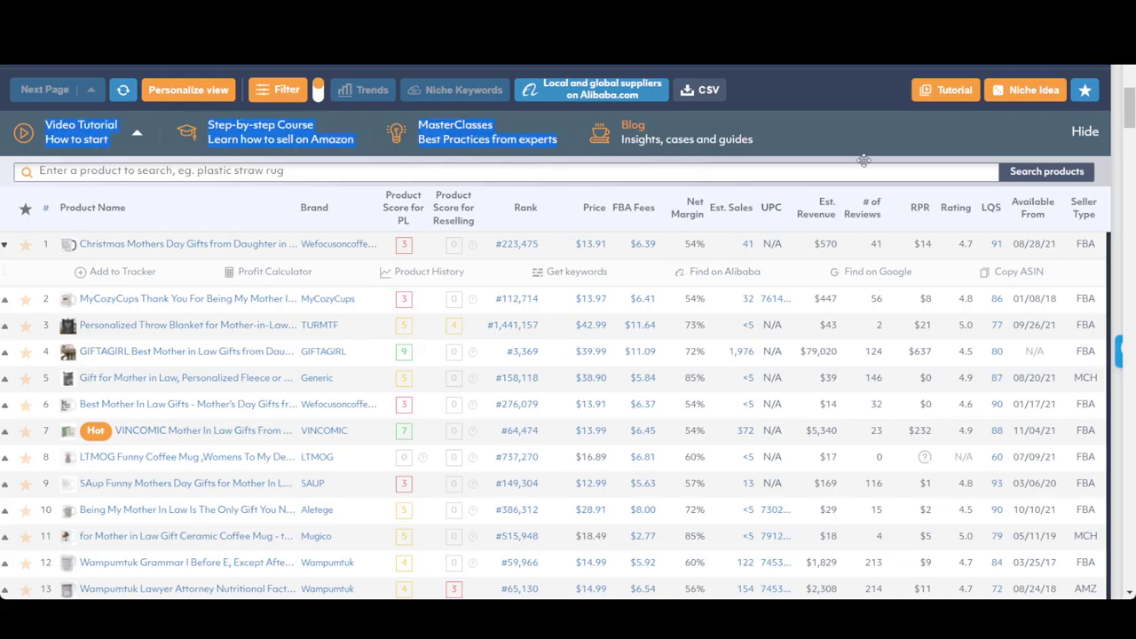
pyautogui.moveTo(864, 161); pyautogui.dragTo(792, 164)
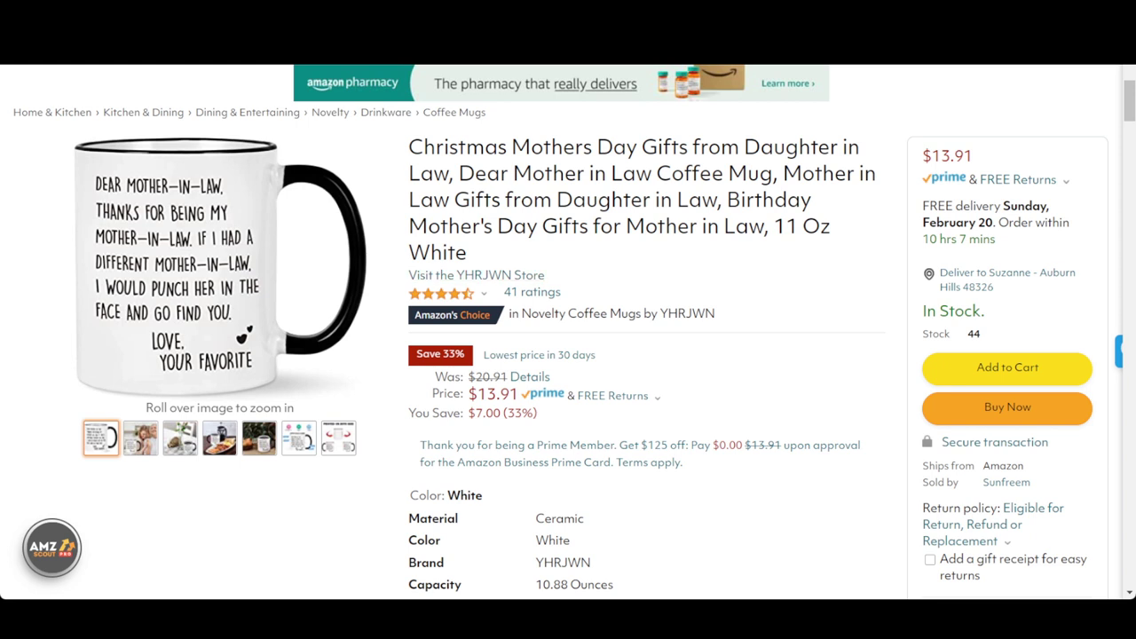
# - Review the mug page's $42.89 Buy it with bundle and related mother-in-law gifts
pyautogui.scroll(-10, 282, 220)
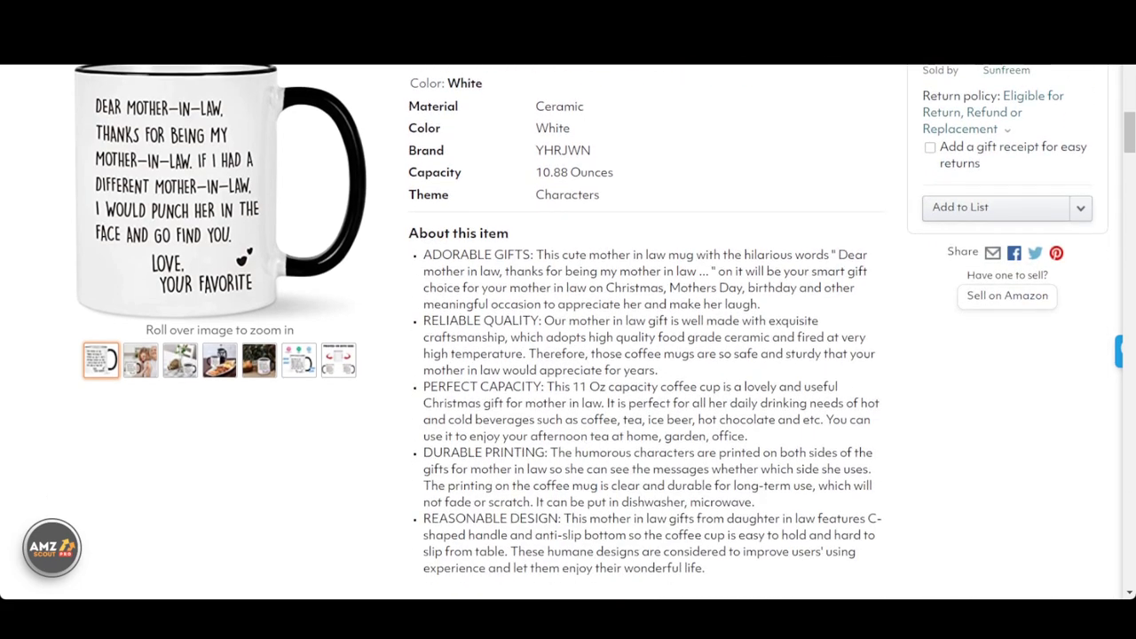
pyautogui.scroll(-10, 282, 220)
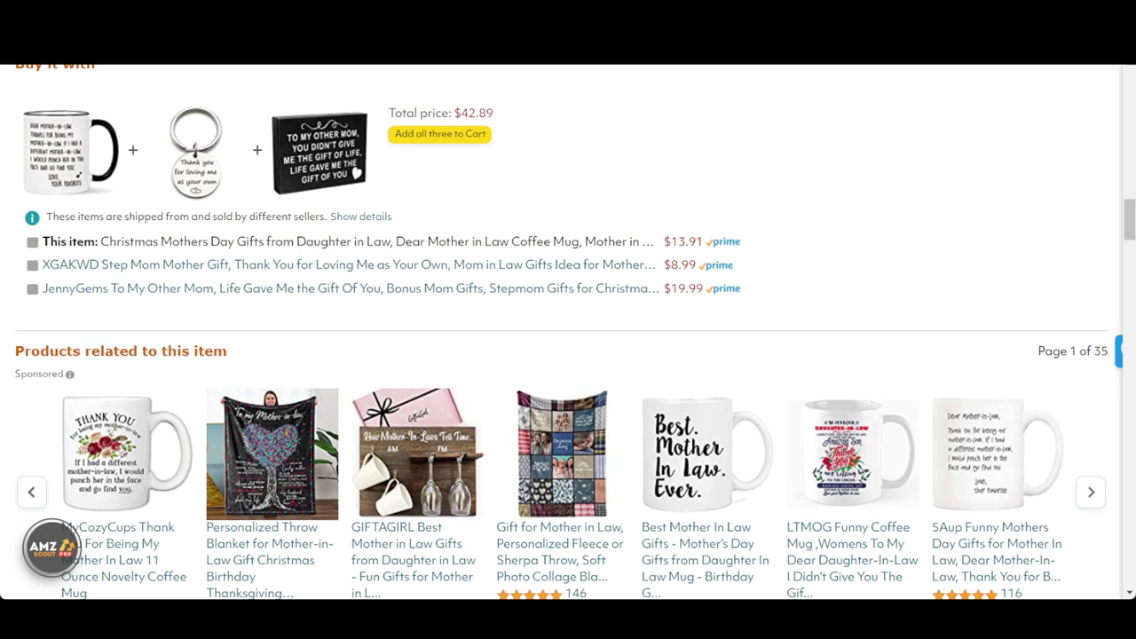
pyautogui.moveTo(346, 265)
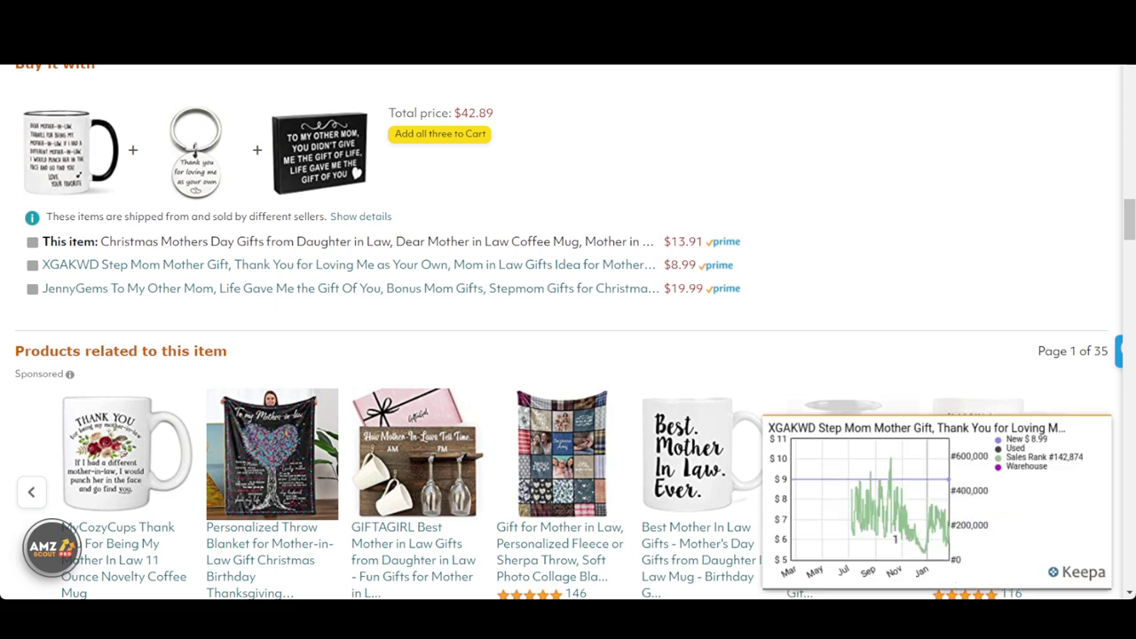
pyautogui.moveTo(347, 289)
pyautogui.scroll(-3, 702, 391)
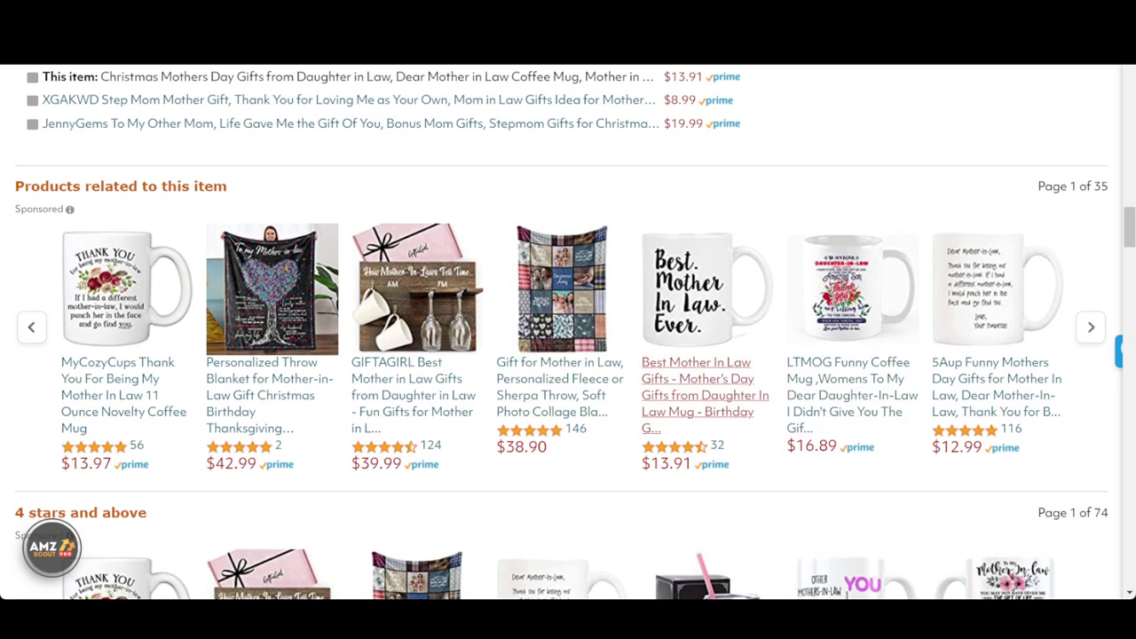
# - Open the Best Mother In Law Gifts mug page and check its $43.81 bundle's Keepa charts
pyautogui.click(701, 392)
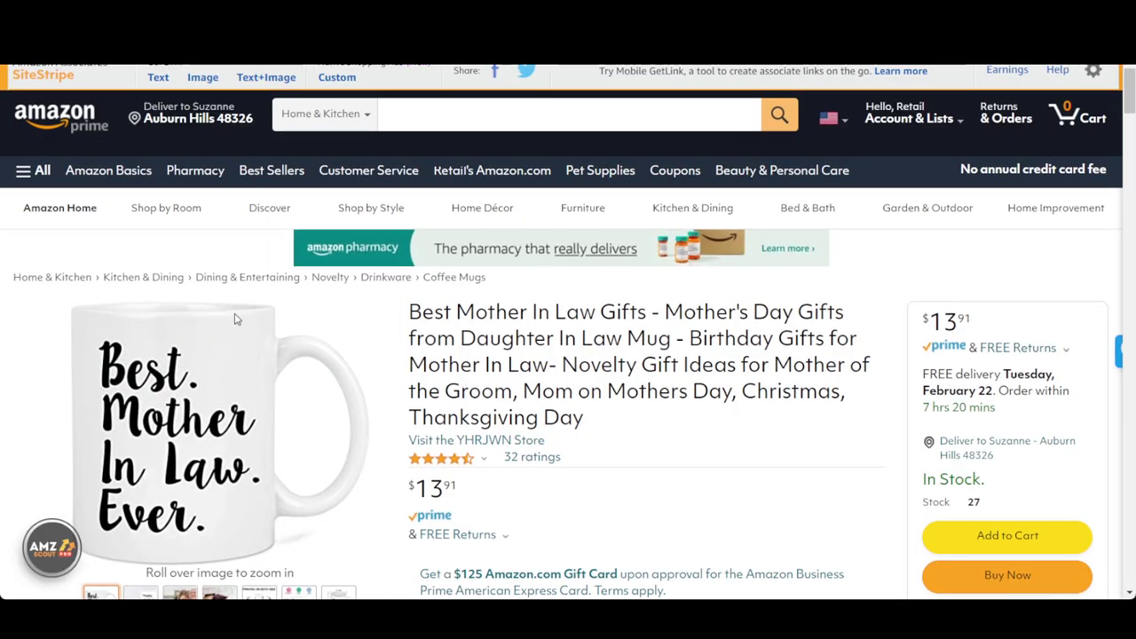
pyautogui.scroll(-3, 297, 321)
pyautogui.scroll(-15, 320, 308)
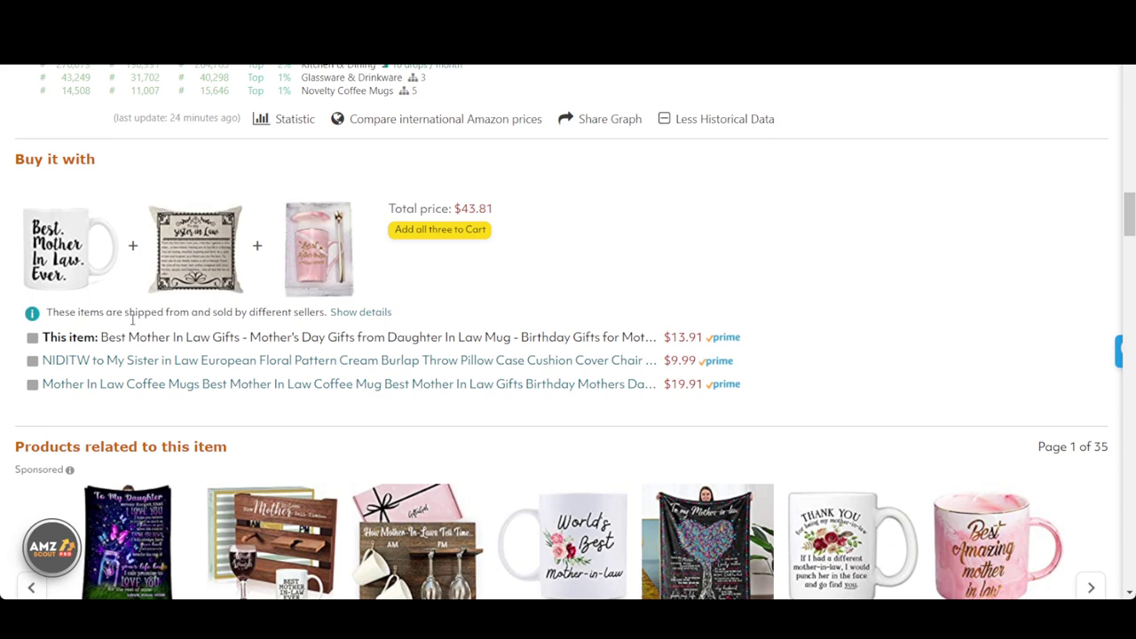
pyautogui.moveTo(174, 367)
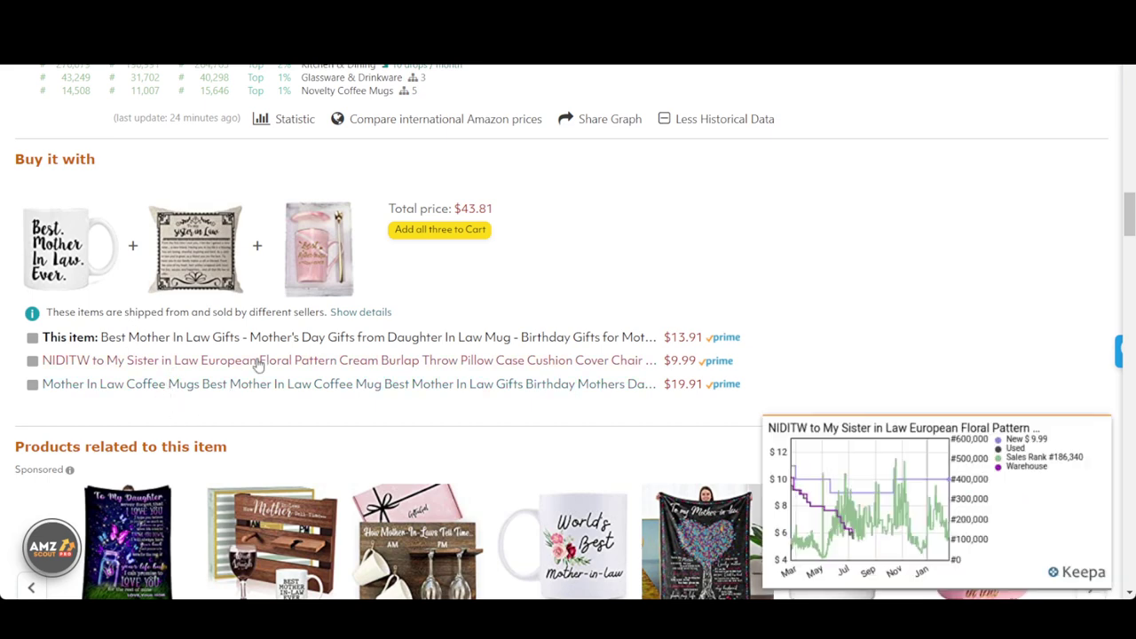
pyautogui.moveTo(339, 225)
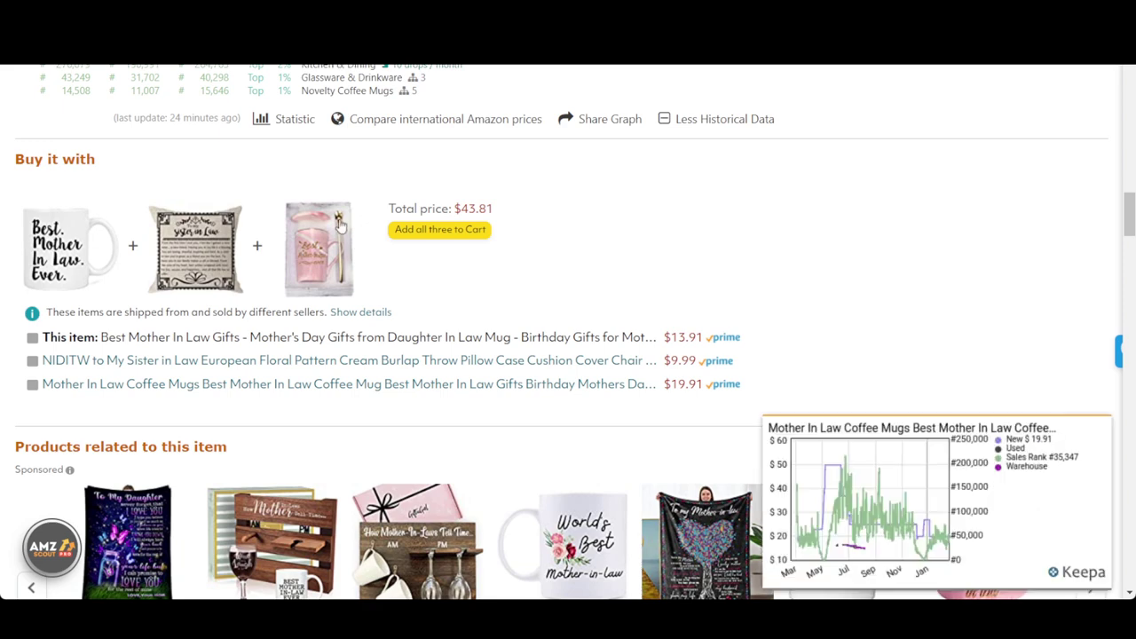
pyautogui.scroll(-3, 339, 225)
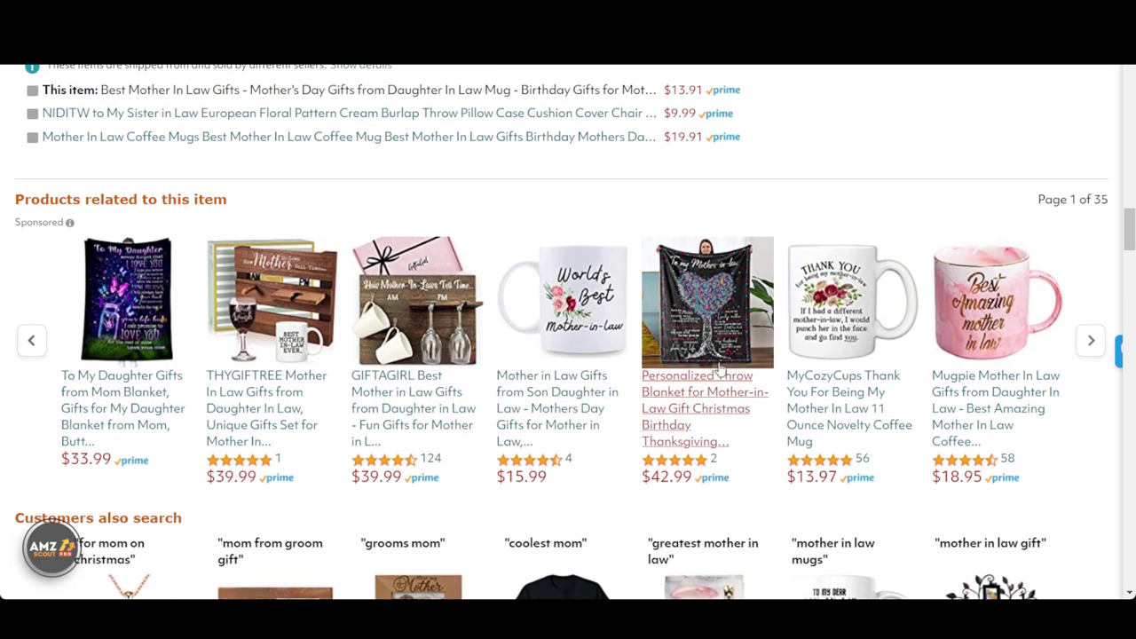
# - Open the pink Mugpie Best Amazing Mother In Law mug page ($18.95) and check its $58.85 bundle
pyautogui.click(973, 399)
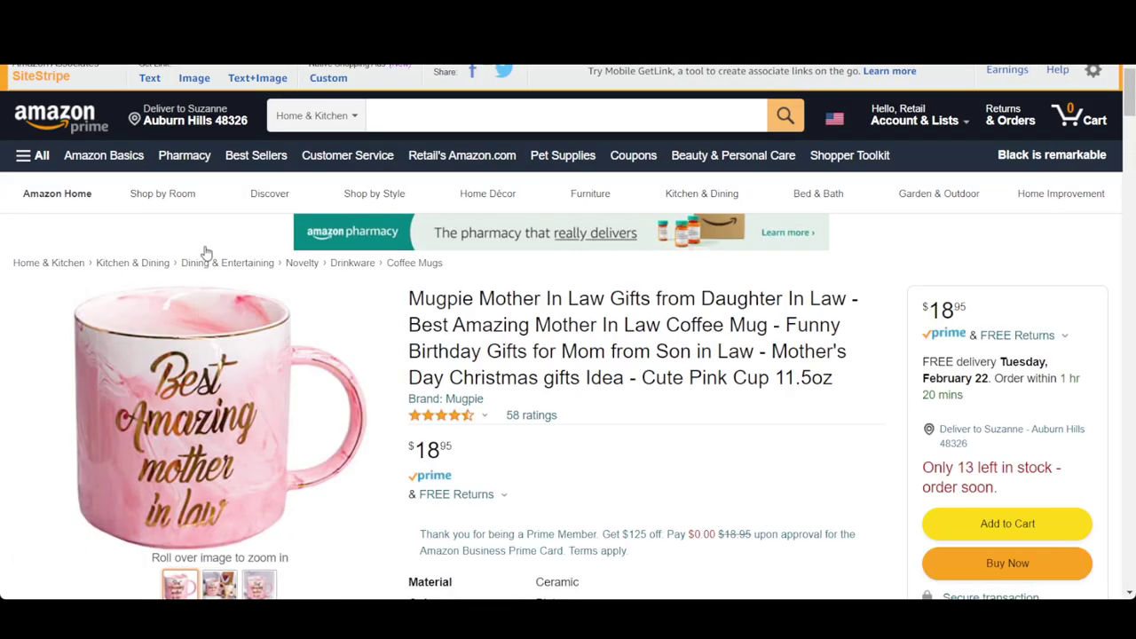
pyautogui.scroll(-1, 204, 252)
pyautogui.scroll(-12, 204, 252)
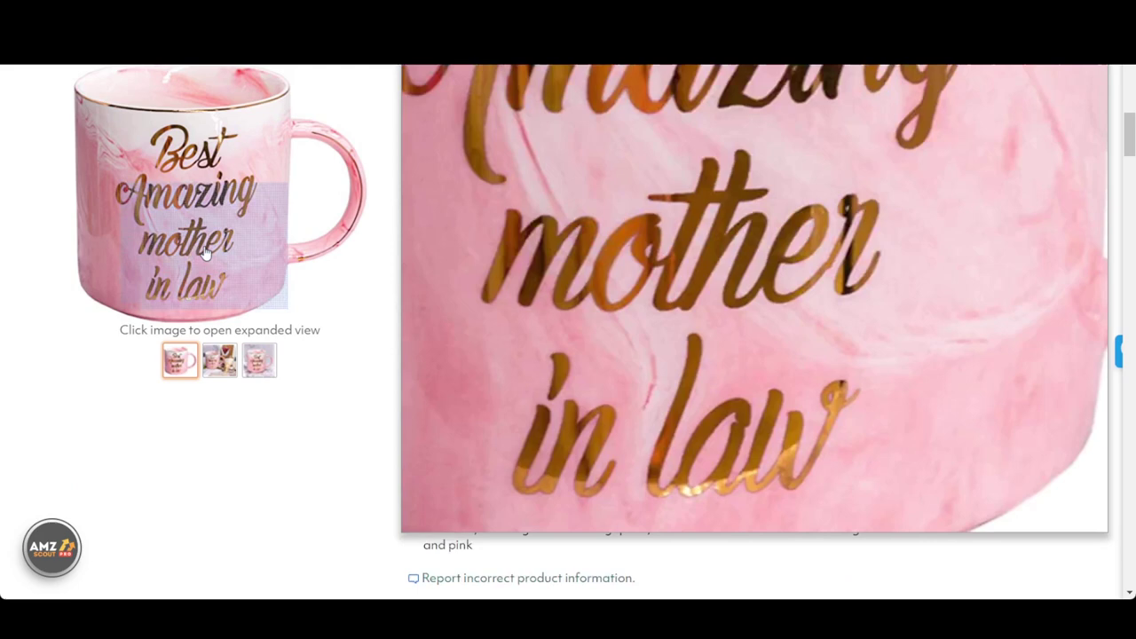
pyautogui.scroll(-3, 205, 254)
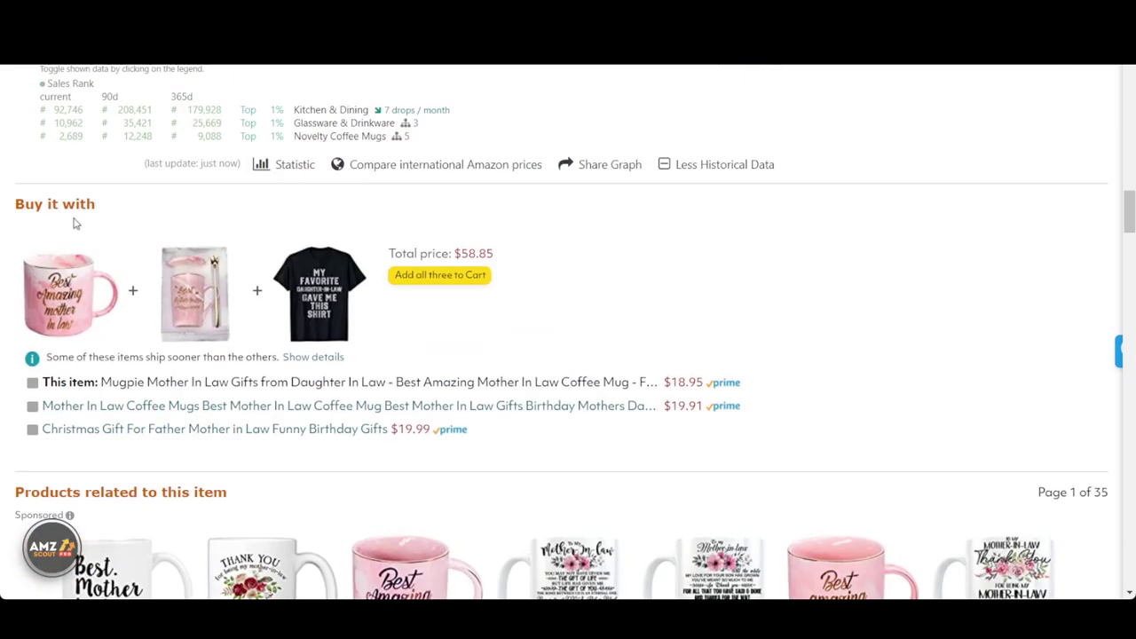
pyautogui.moveTo(231, 261)
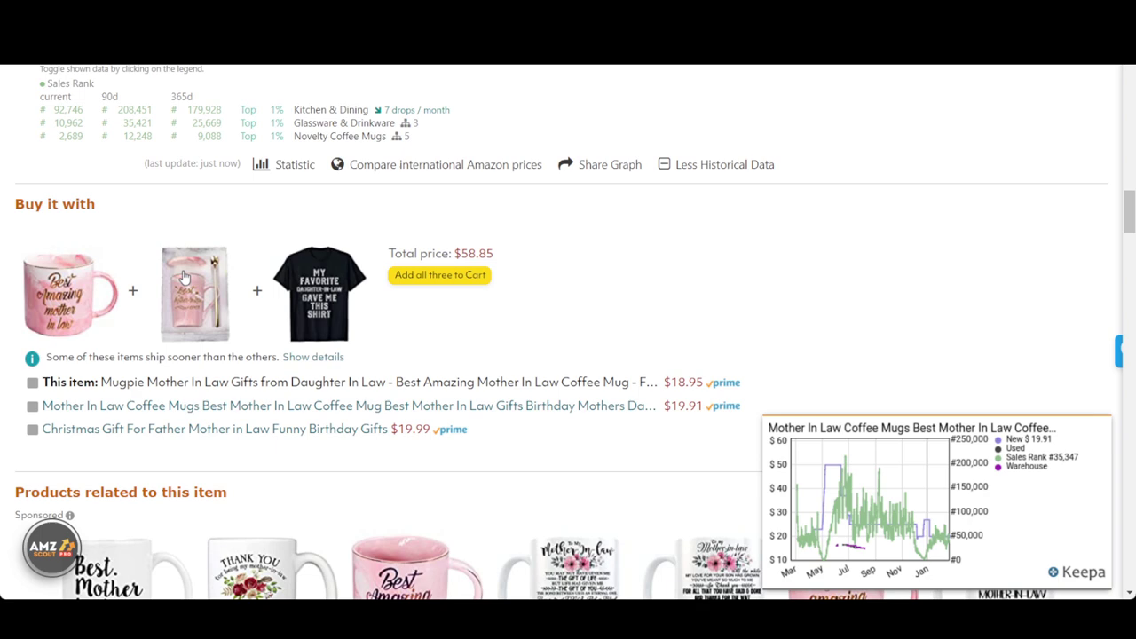
# - Browse the Mugpie mug's related products and Keepa price history
pyautogui.scroll(-3, 184, 278)
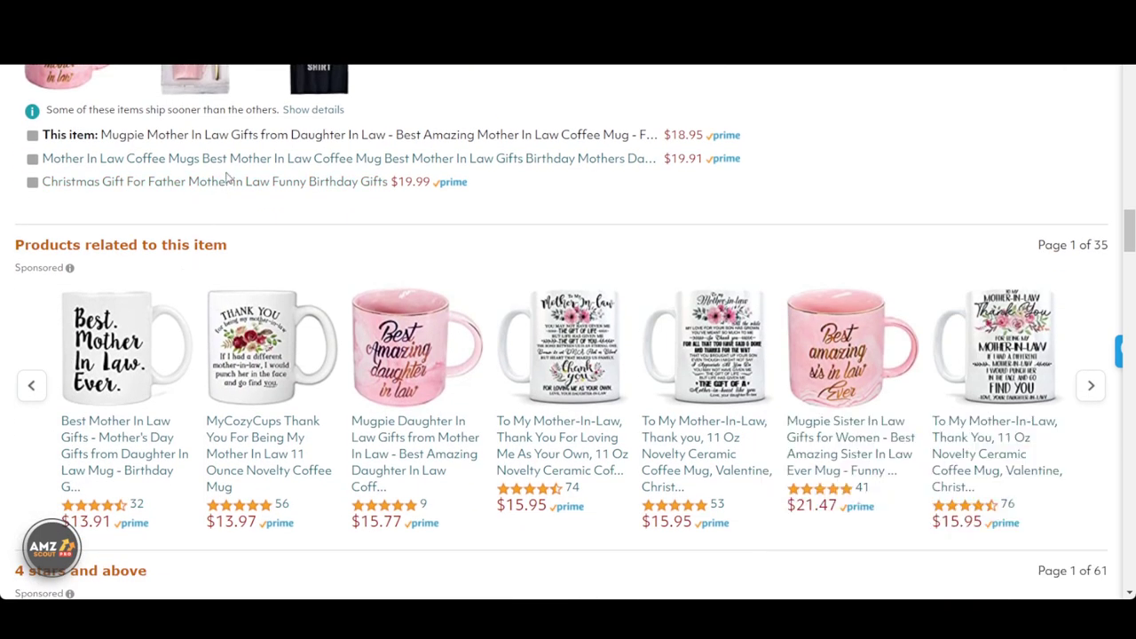
pyautogui.scroll(2, 228, 179)
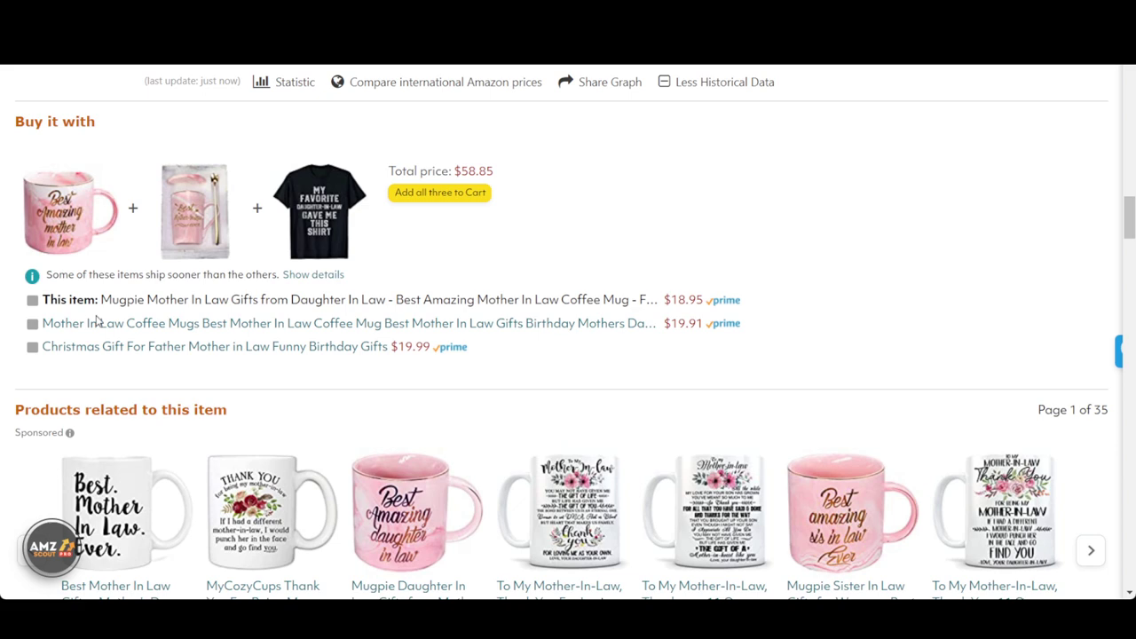
pyautogui.moveTo(303, 202)
pyautogui.scroll(-4, 255, 324)
pyautogui.scroll(-1, 255, 318)
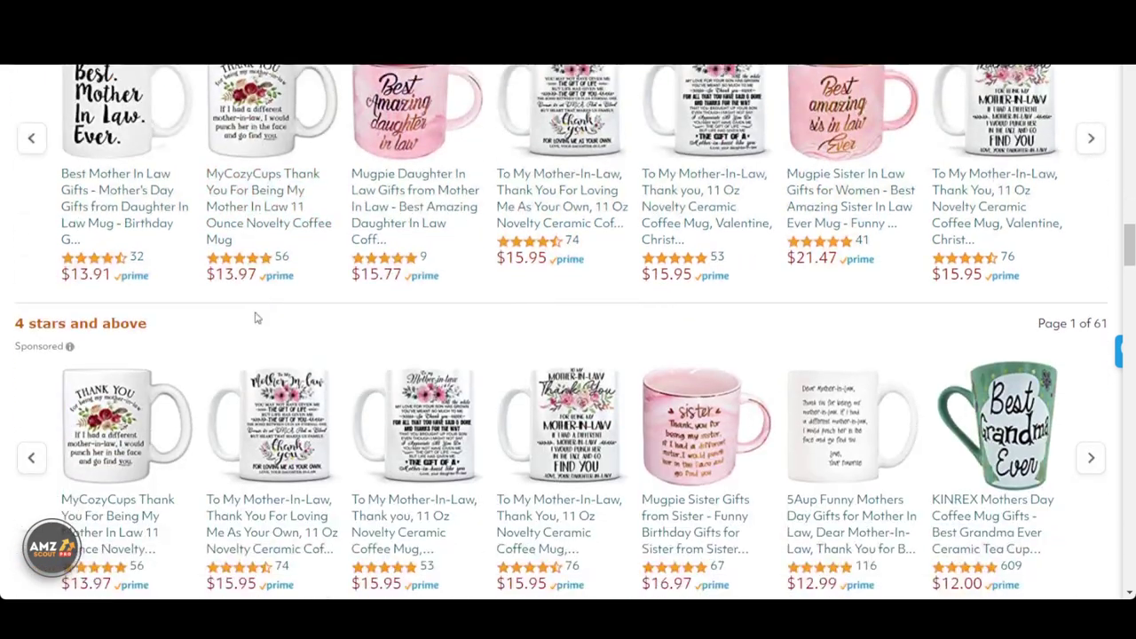
pyautogui.scroll(3, 500, 236)
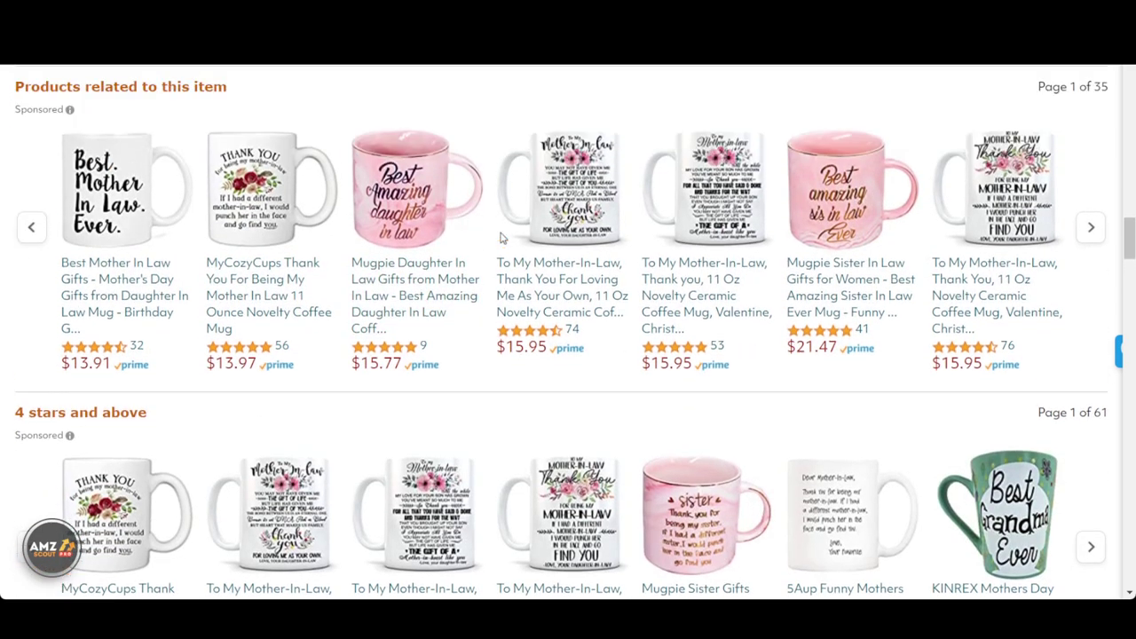
pyautogui.scroll(12, 499, 236)
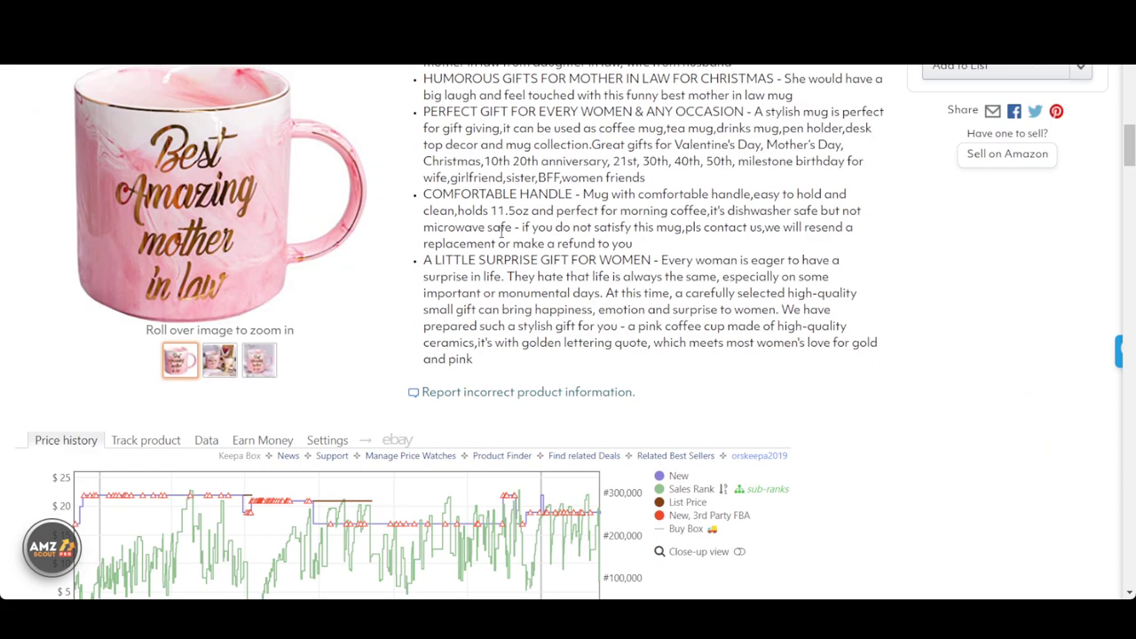
pyautogui.moveTo(282, 99)
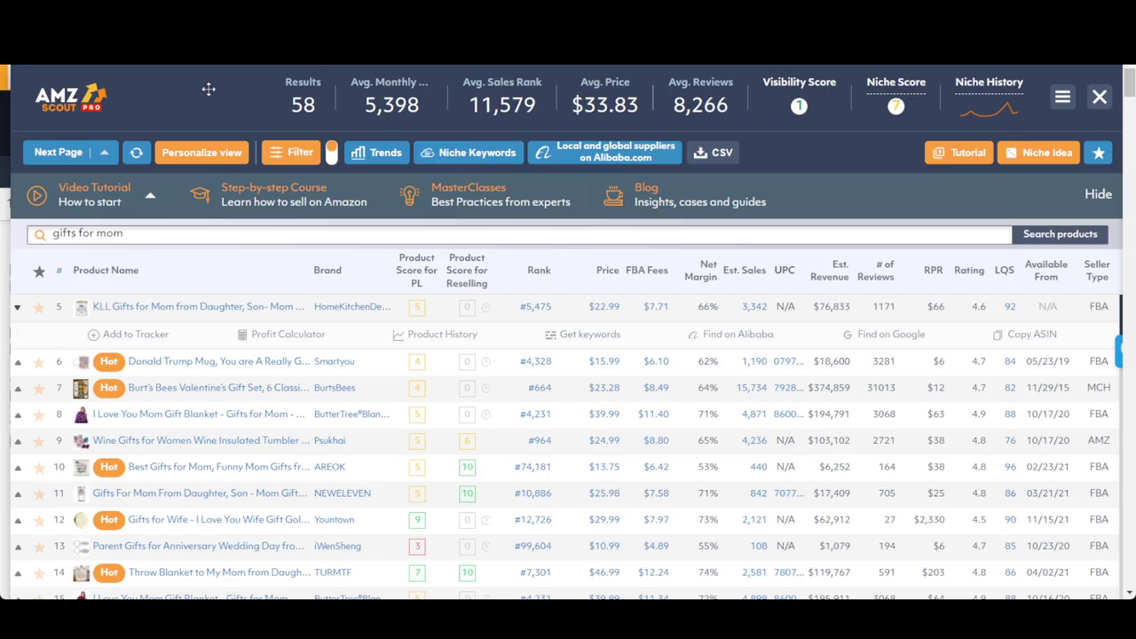
# - Drag the AMZScout PRO gifts for mom panel aside to peek at the Amazon page beneath
pyautogui.moveTo(208, 89); pyautogui.dragTo(144, 105)
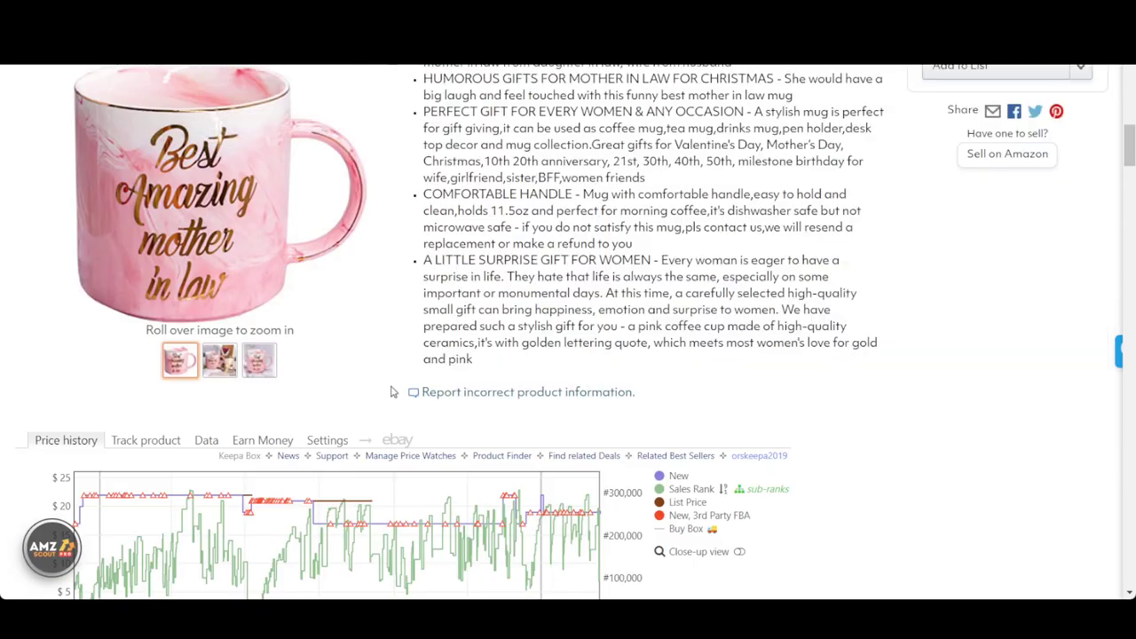
# - Review the current listing's Keepa price charts and Buy it with items
pyautogui.scroll(5, 411, 342)
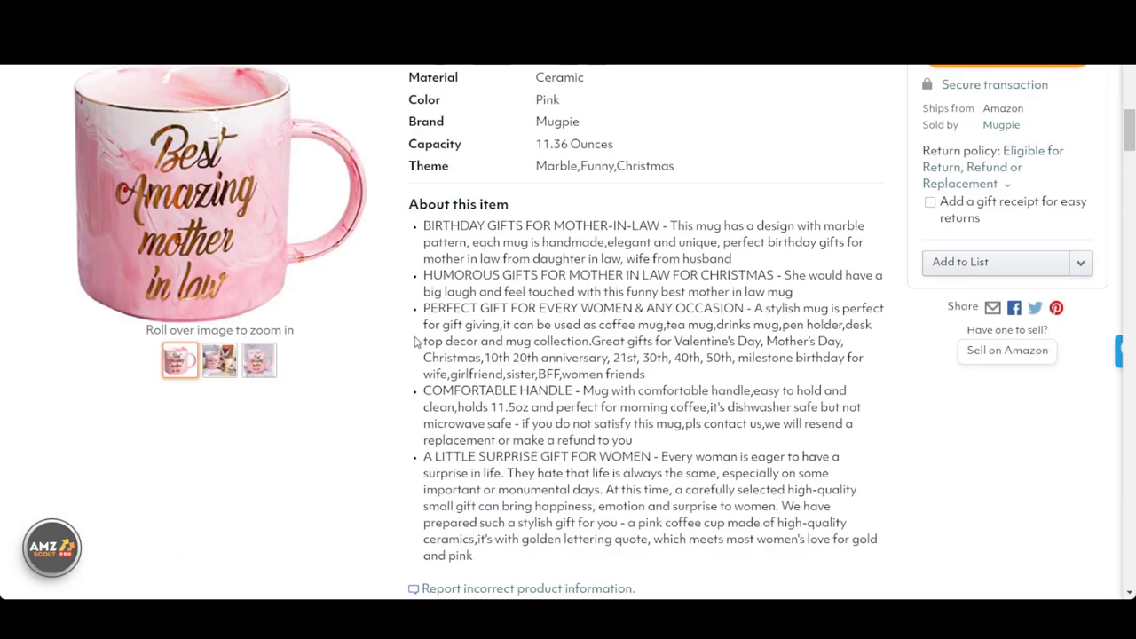
pyautogui.scroll(3, 411, 343)
pyautogui.scroll(-15, 406, 356)
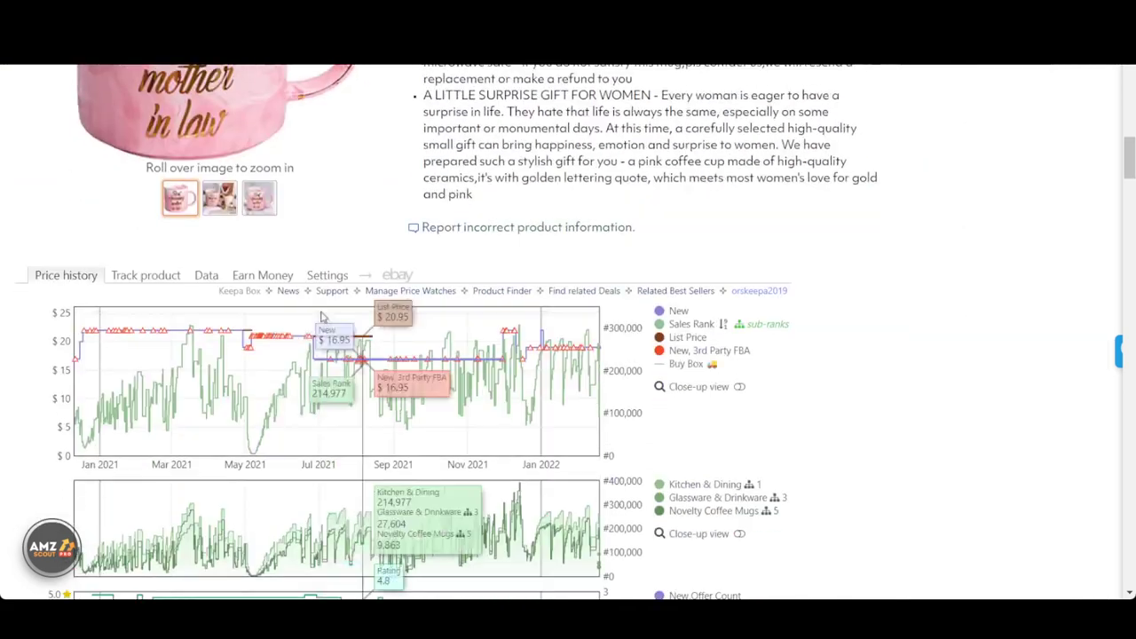
pyautogui.scroll(-5, 285, 322)
pyautogui.moveTo(272, 162)
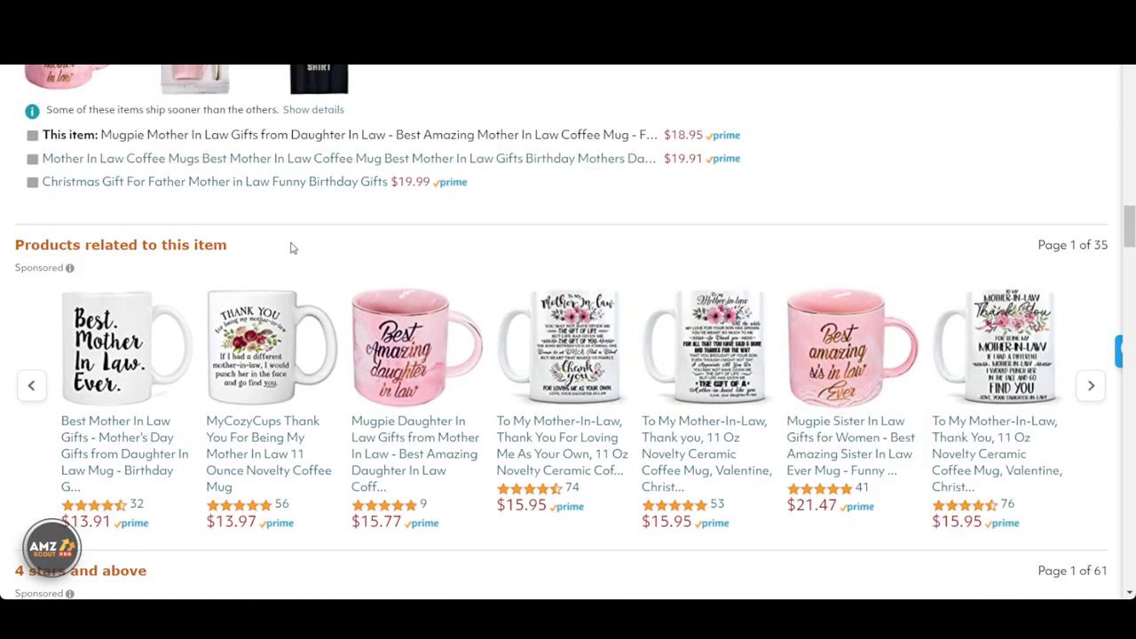
pyautogui.scroll(2, 338, 330)
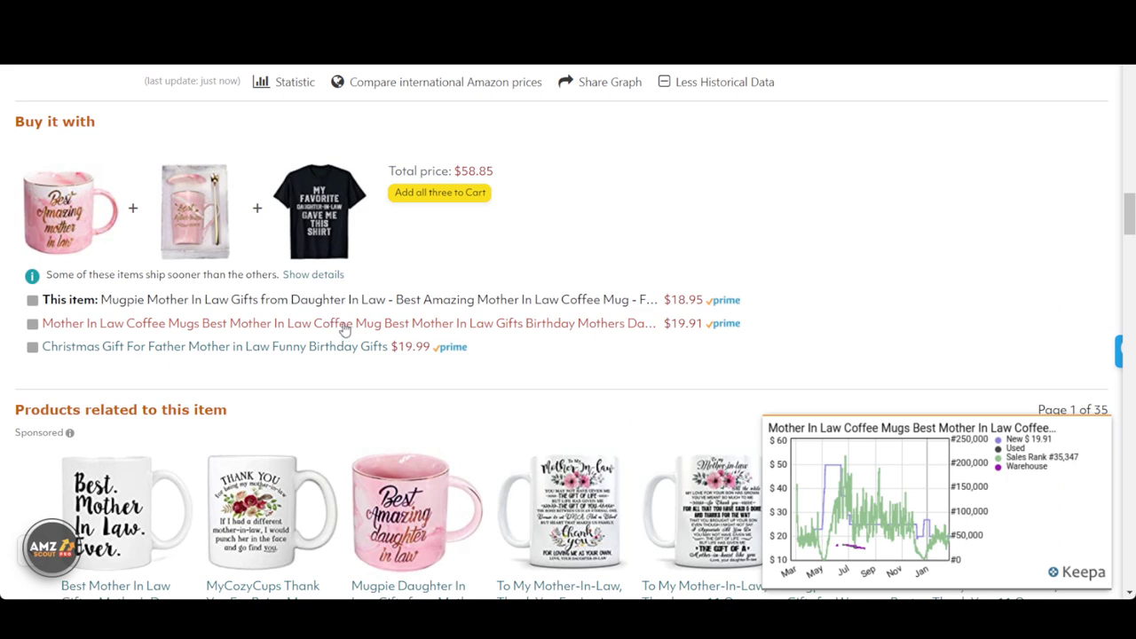
# - Open the $19.91 Mother In Law Coffee Mugs listing and review its $53.65 bundle and related gifts
pyautogui.click(345, 325)
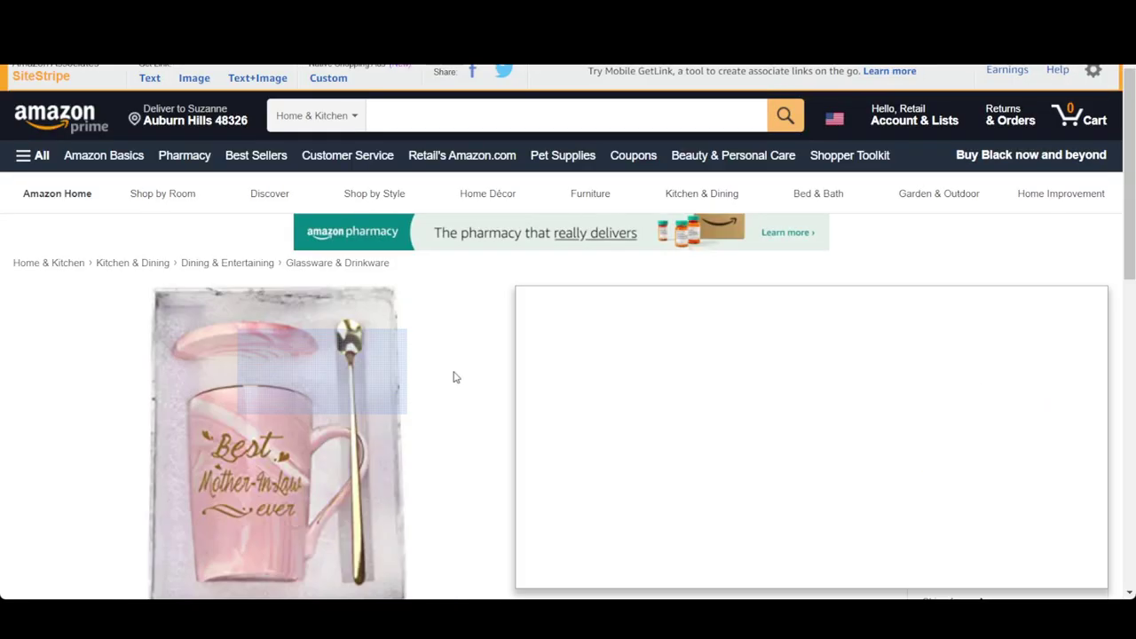
pyautogui.scroll(-7, 440, 354)
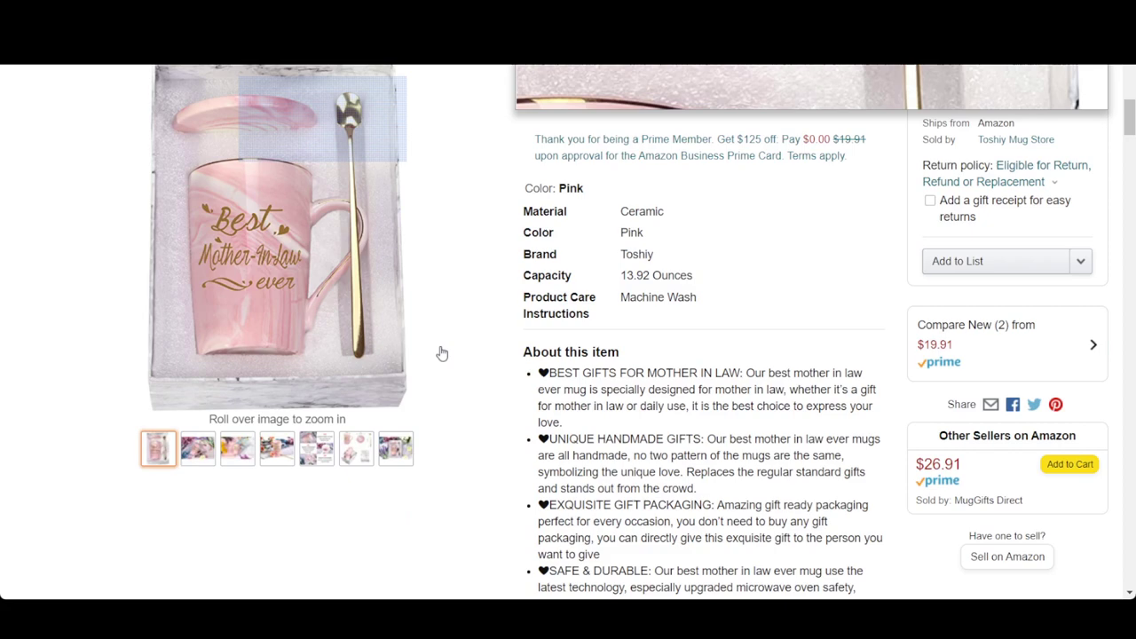
pyautogui.scroll(-15, 631, 360)
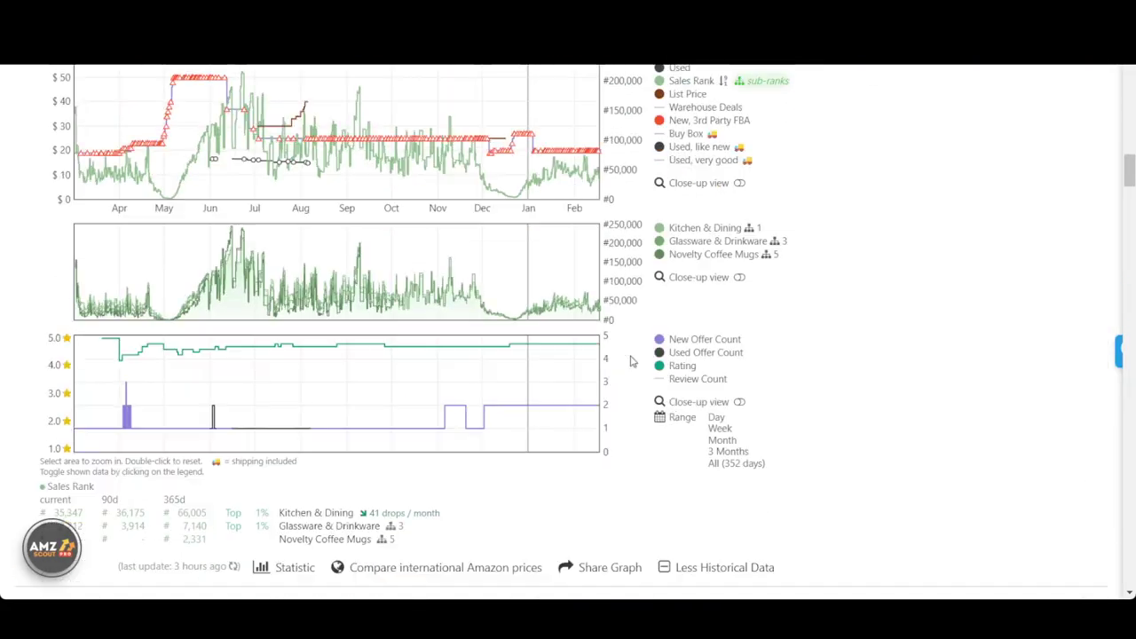
pyautogui.moveTo(229, 298)
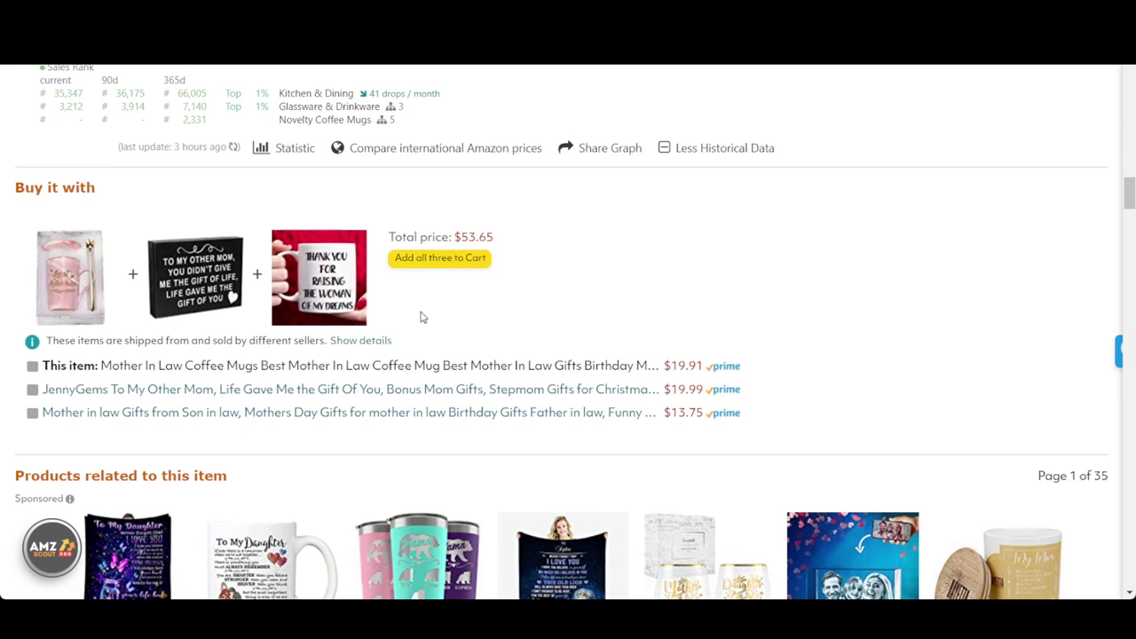
pyautogui.scroll(-3, 422, 318)
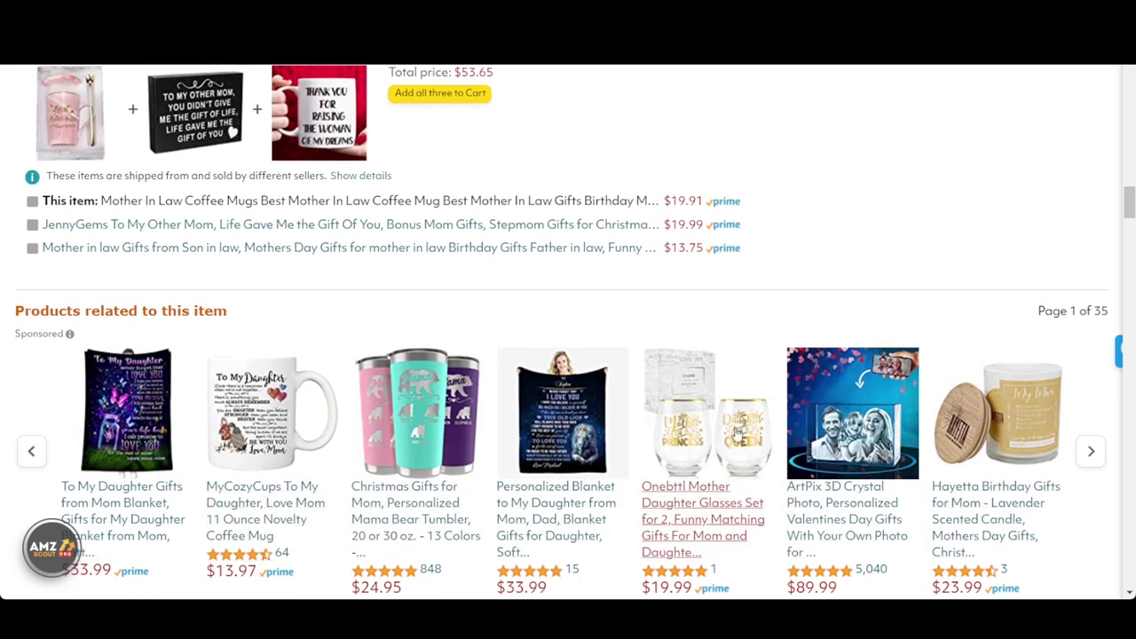
pyautogui.scroll(-3, 315, 448)
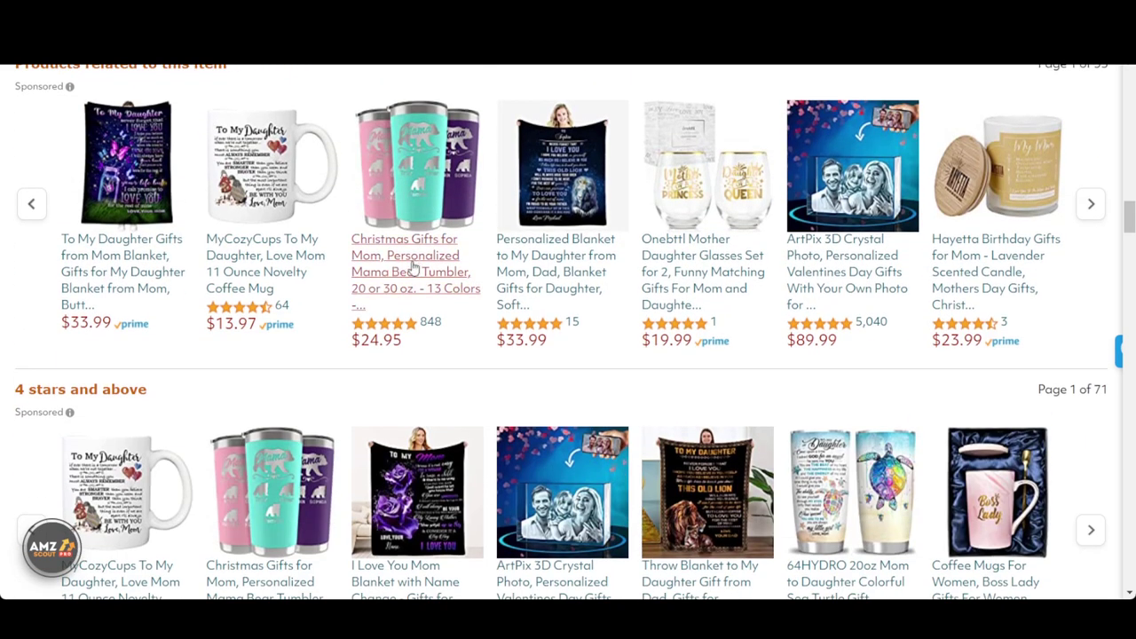
pyautogui.scroll(1, 412, 266)
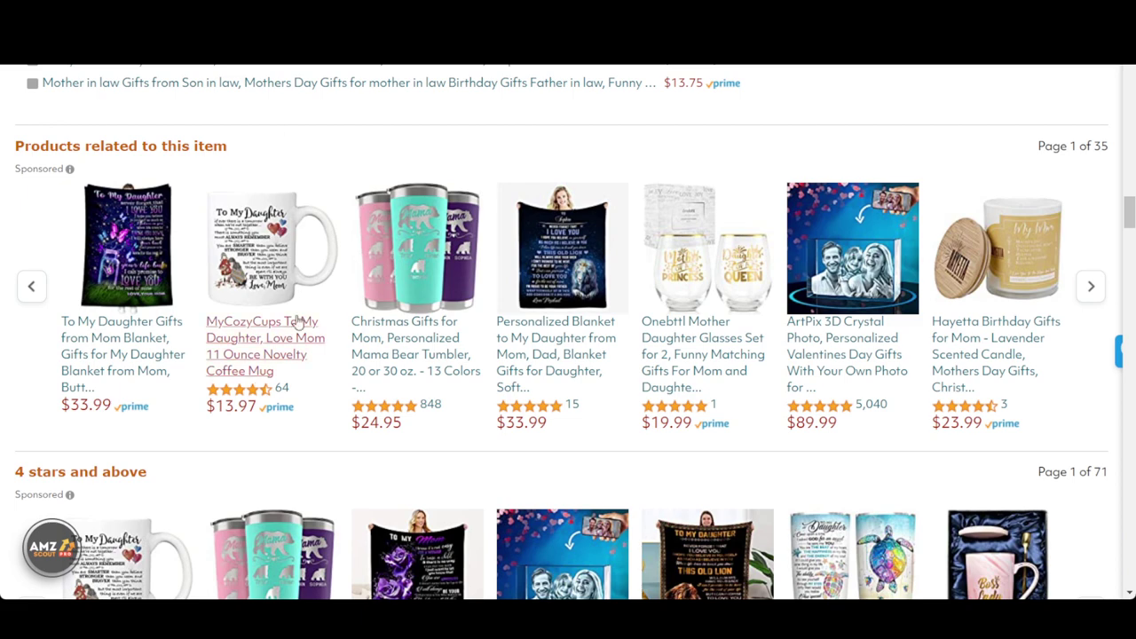
pyautogui.scroll(-3, 297, 325)
pyautogui.scroll(7, 296, 325)
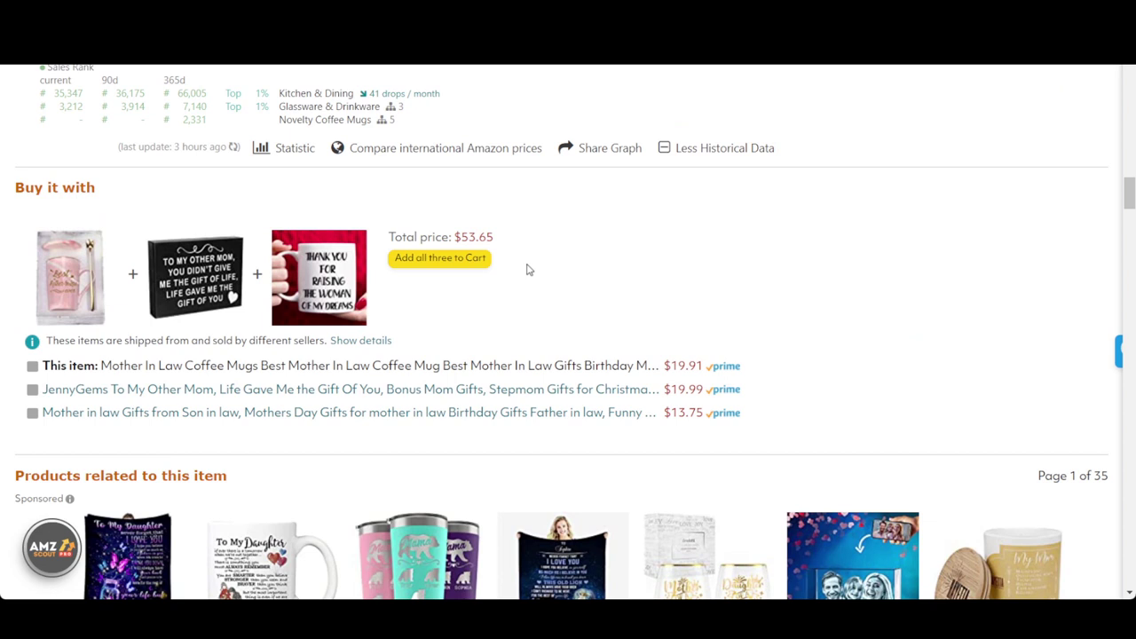
pyautogui.moveTo(167, 268)
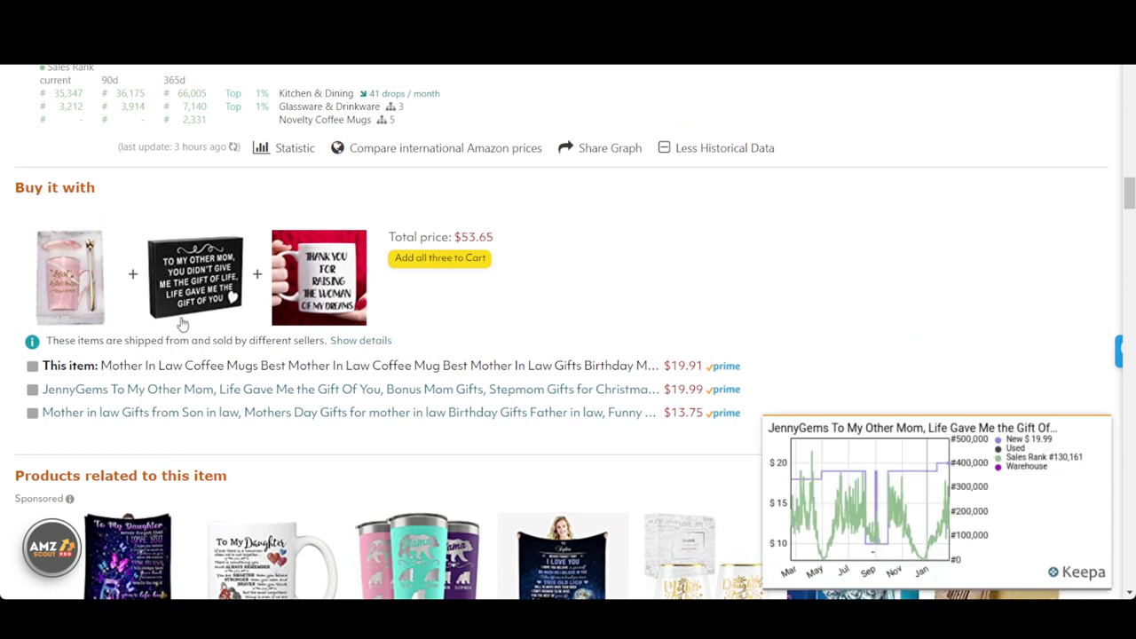
# - Open the JennyGems To My Other Mom sign listing and expand its AMZScout PRO row ($19.99, 520 reviews)
pyautogui.click(175, 395)
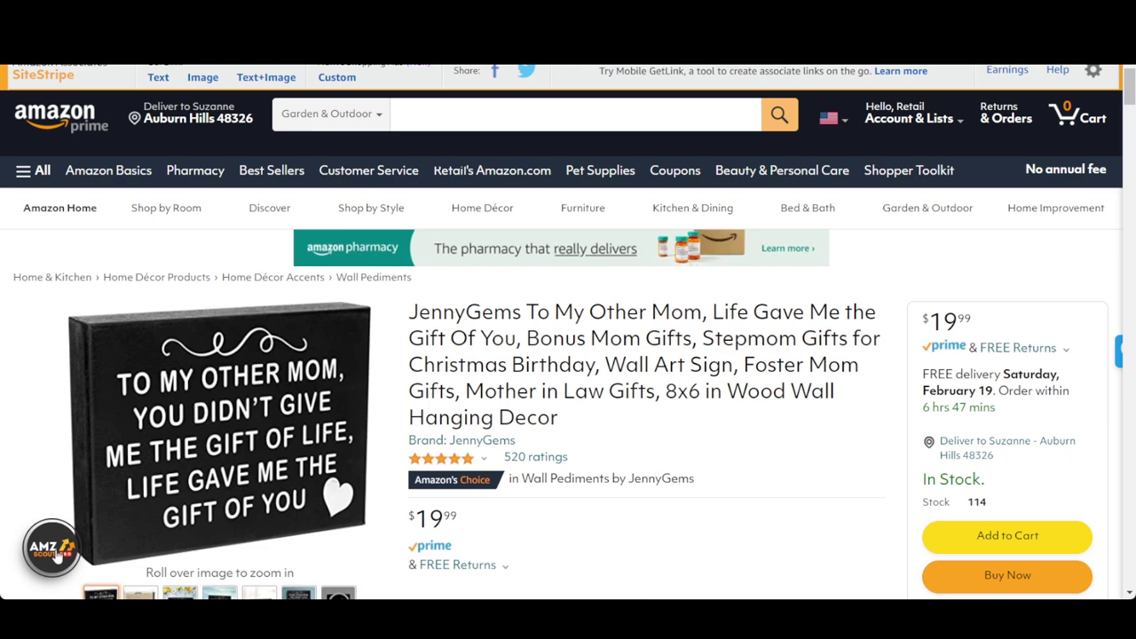
pyautogui.click(53, 548)
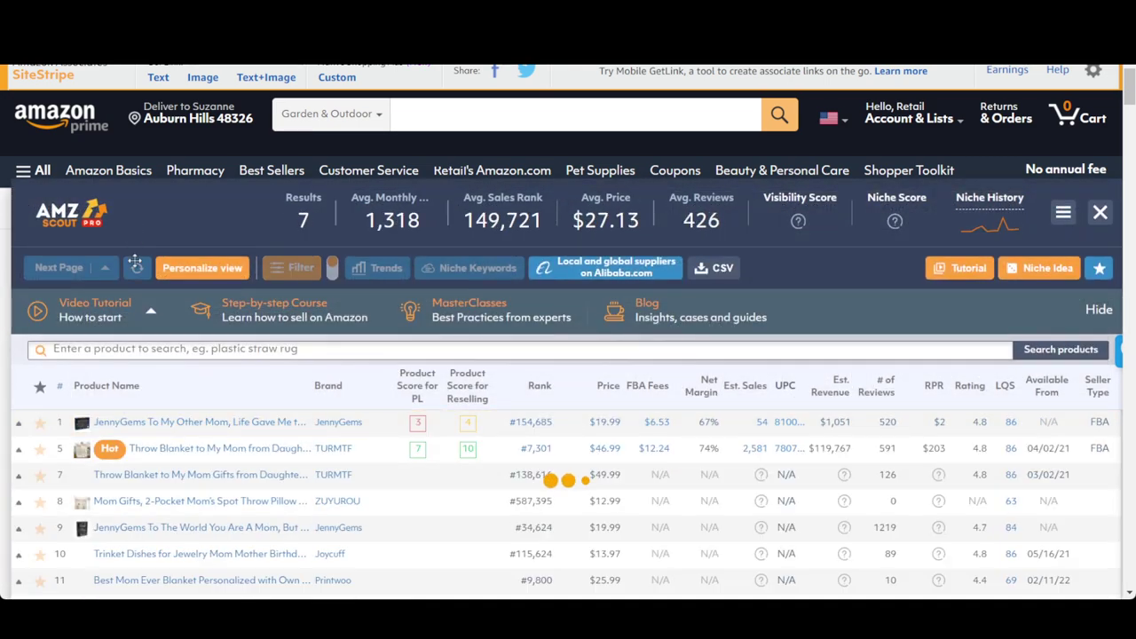
pyautogui.click(19, 424)
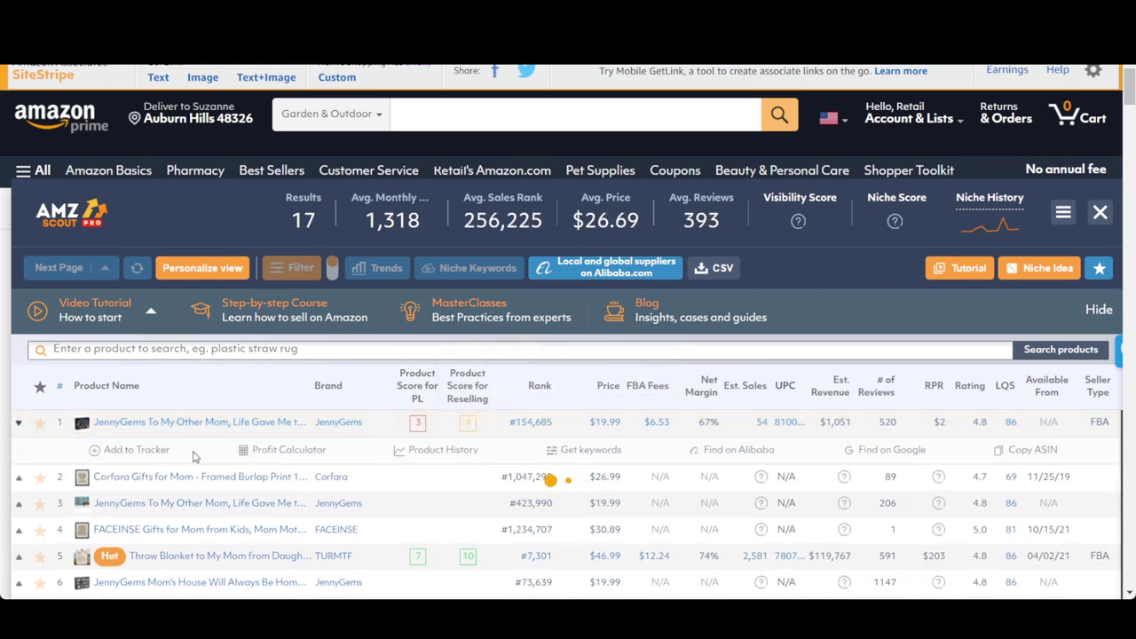
pyautogui.click(20, 426)
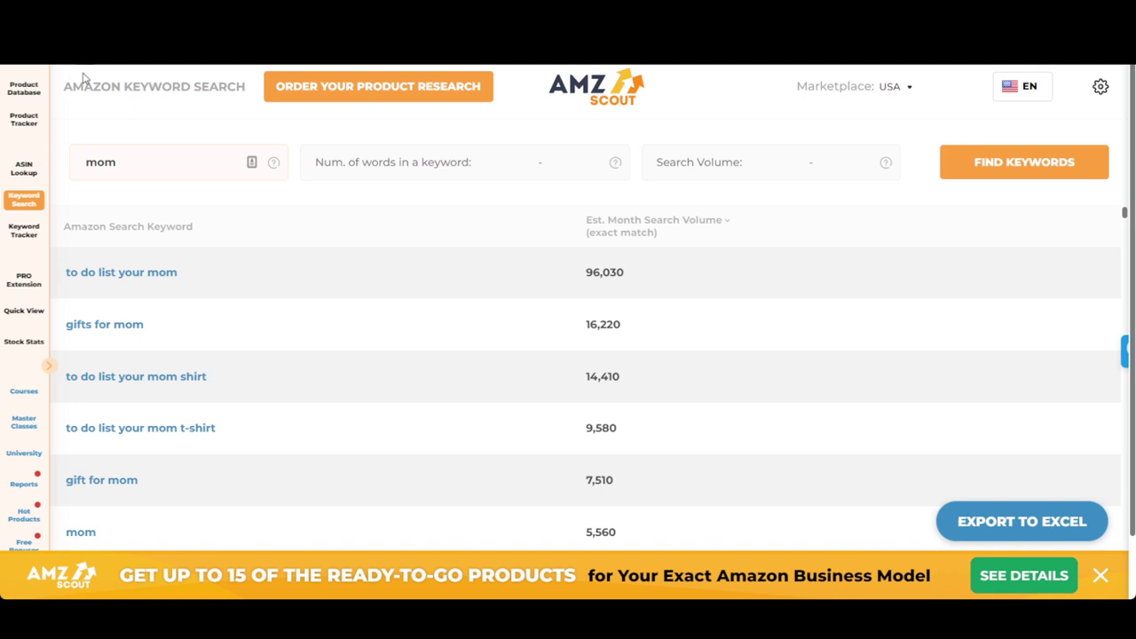
pyautogui.moveTo(26, 169)
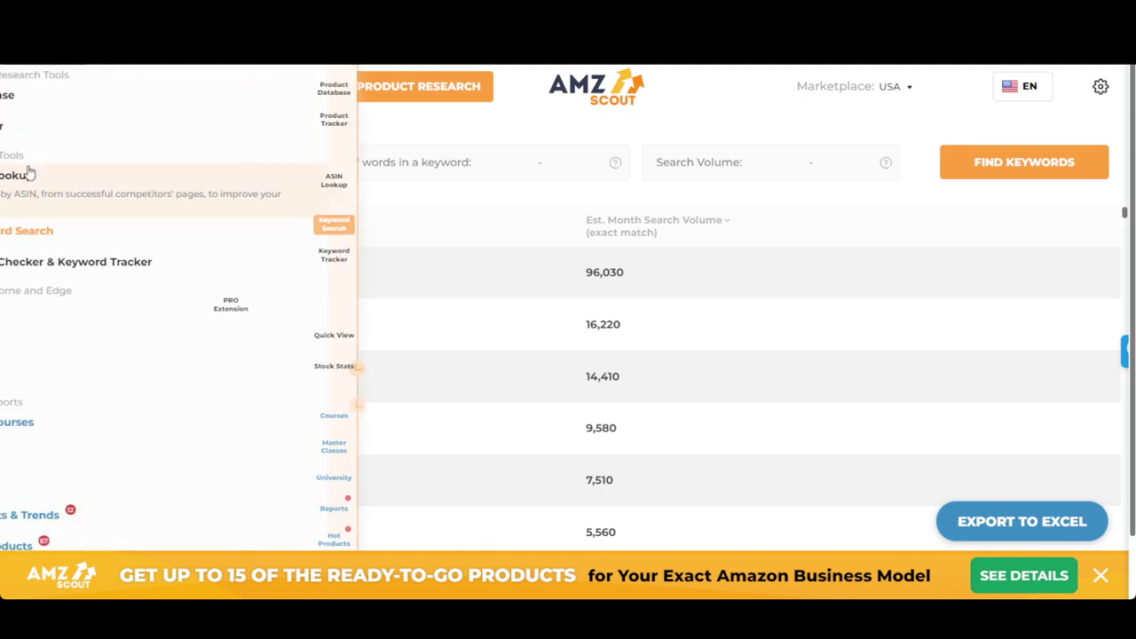
# - Run a Reverse ASIN Lookup on the pasted competitor ASIN B08FBF4LSM
pyautogui.click(139, 189)
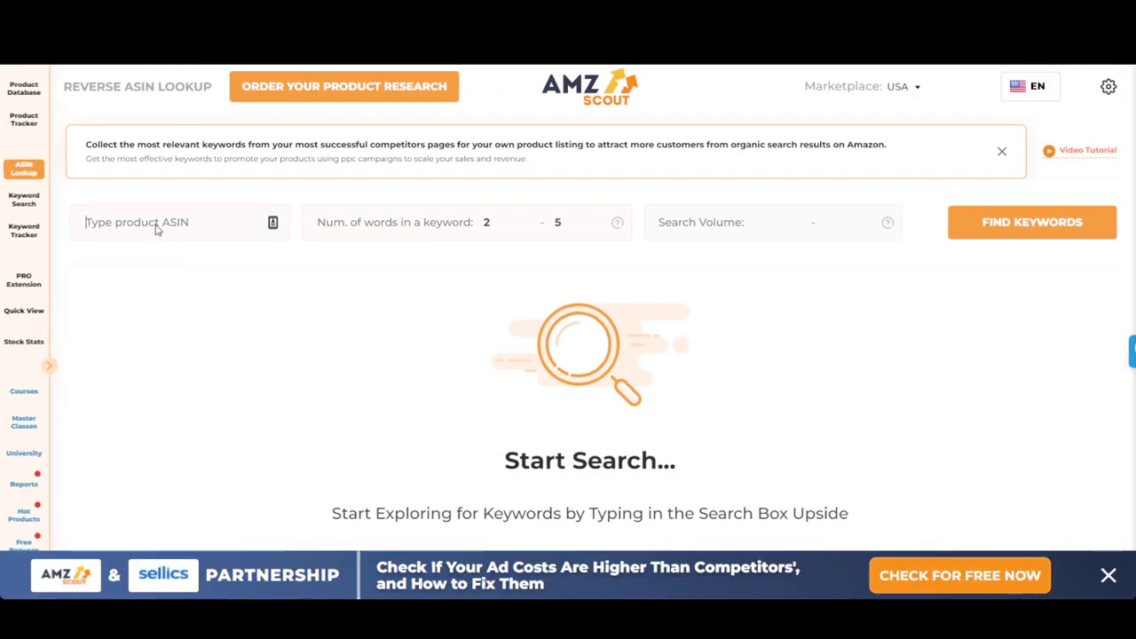
pyautogui.write('B08FBF4LSM')
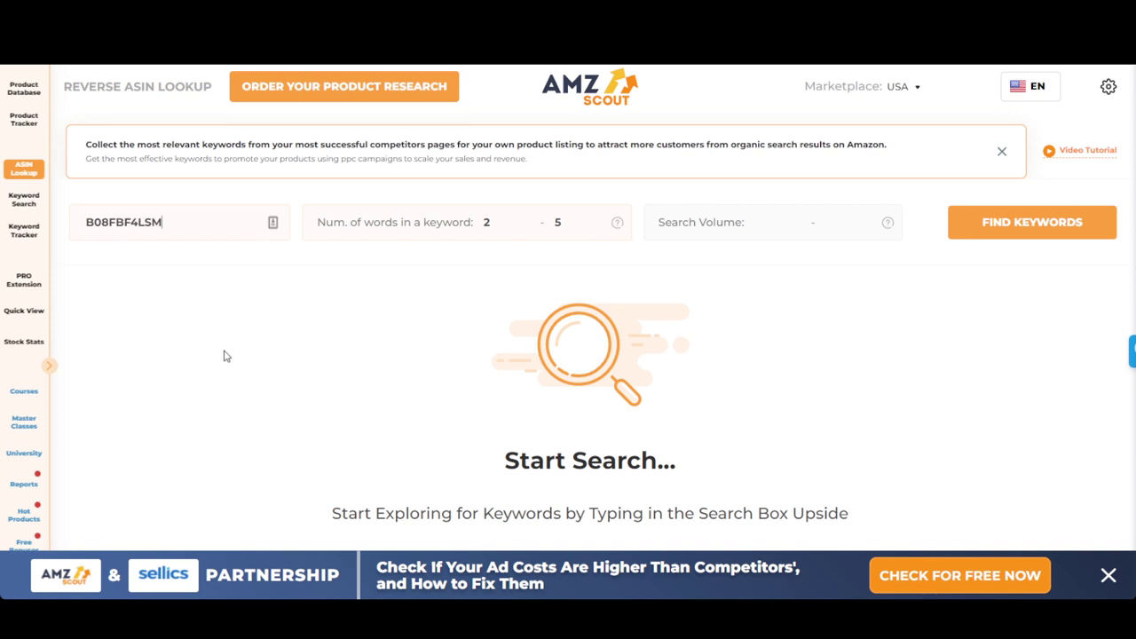
pyautogui.click(1053, 226)
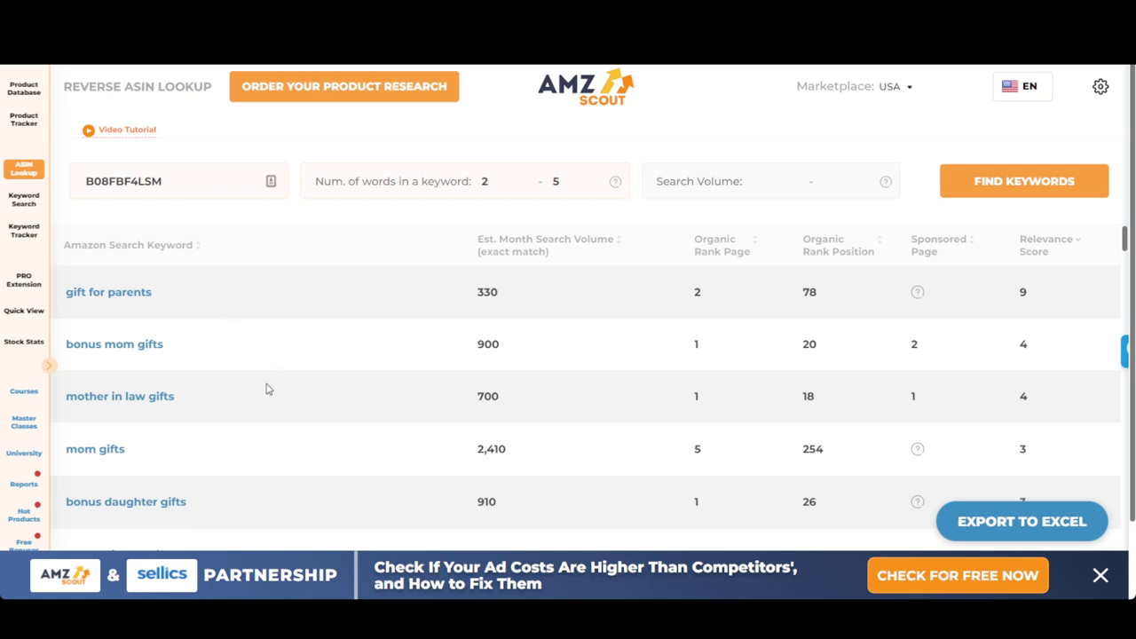
# - Scroll through the keyword results, such as gift for parents, bonus mom gifts and mother in law gifts
pyautogui.scroll(-1, 270, 407)
pyautogui.scroll(-2, 271, 406)
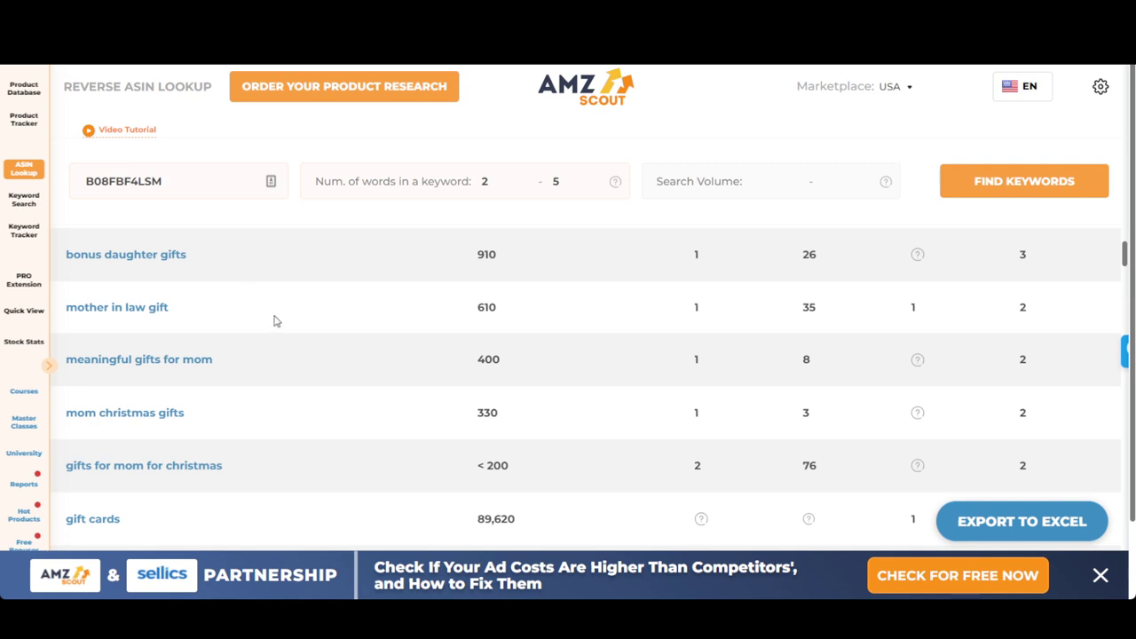
pyautogui.scroll(-3, 275, 321)
pyautogui.scroll(-2, 541, 391)
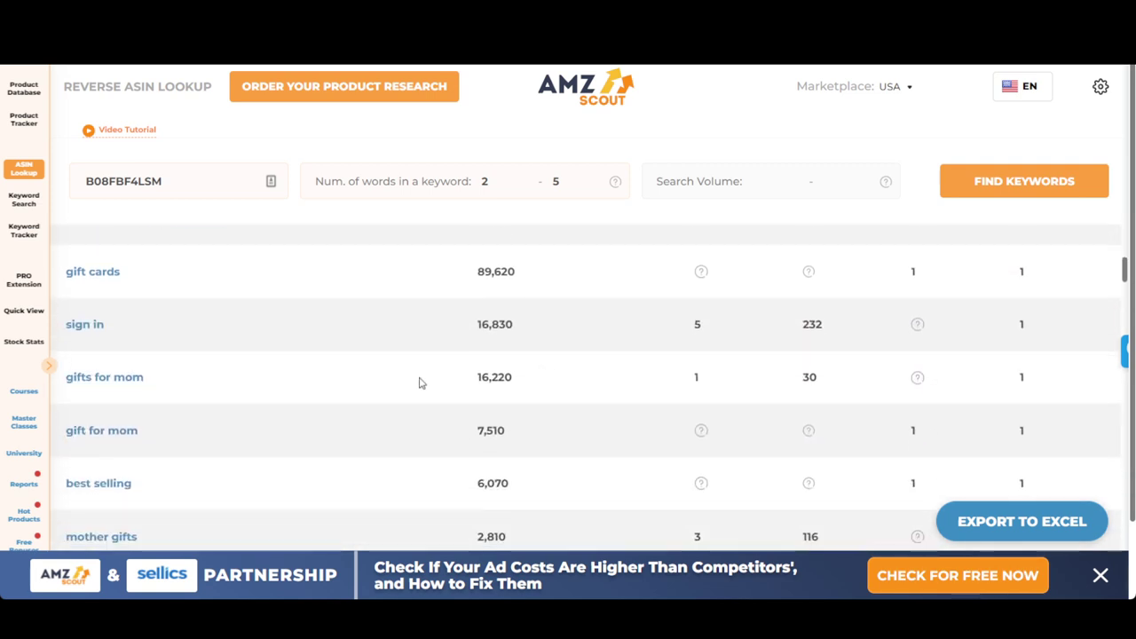
pyautogui.scroll(-3, 258, 399)
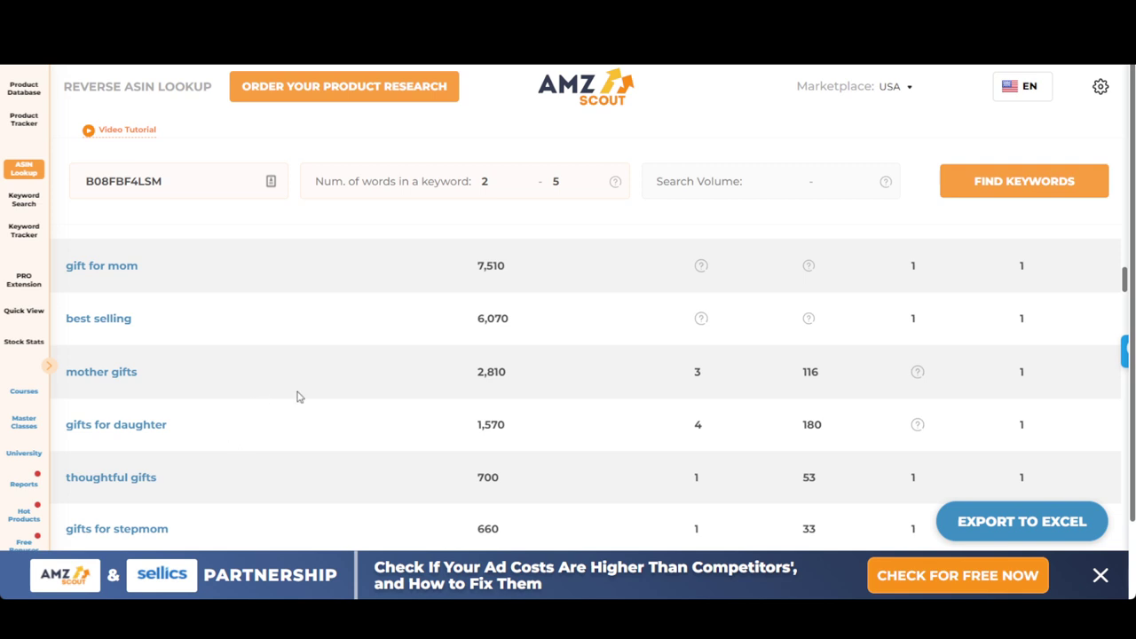
pyautogui.scroll(6, 297, 396)
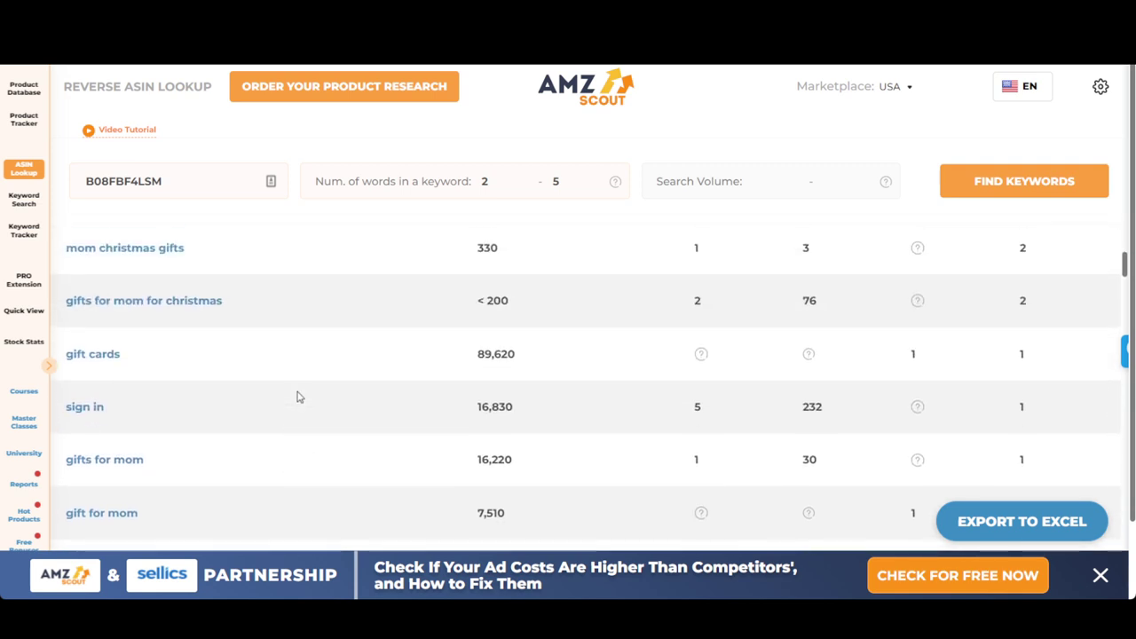